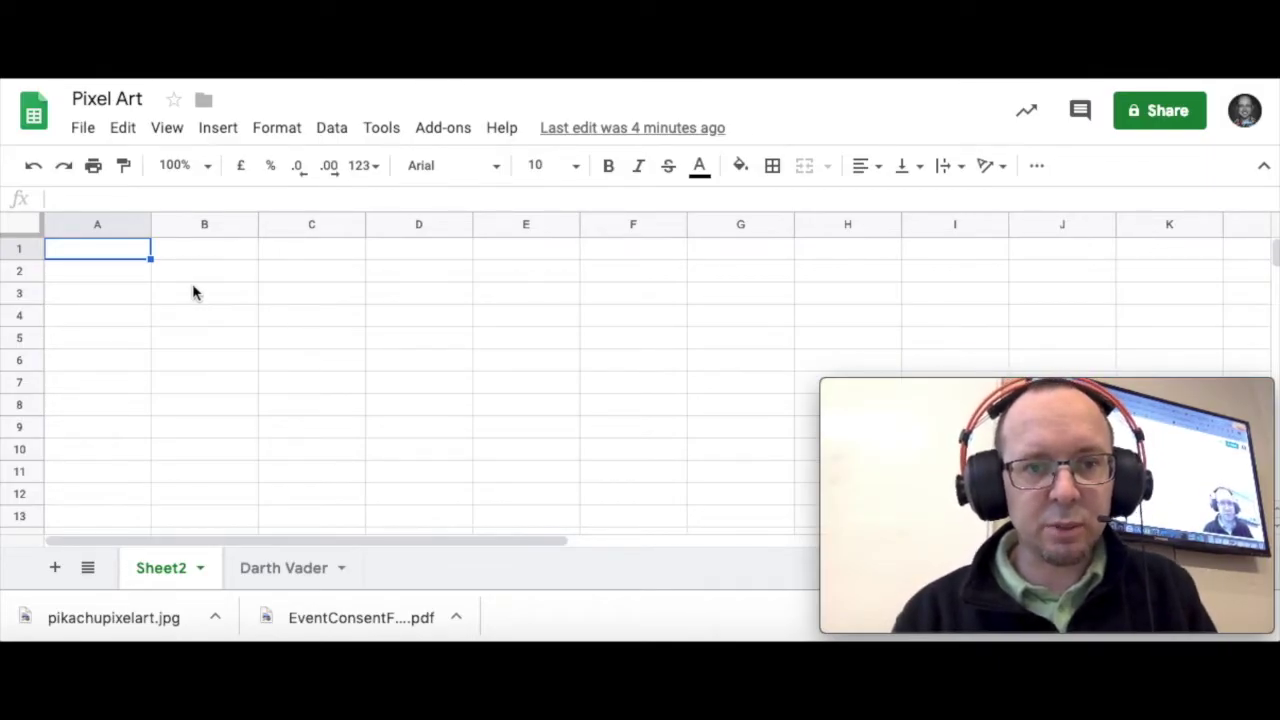
# Enter 5 in cell A2 and 5 in cell A3
pyautogui.click(226, 276)
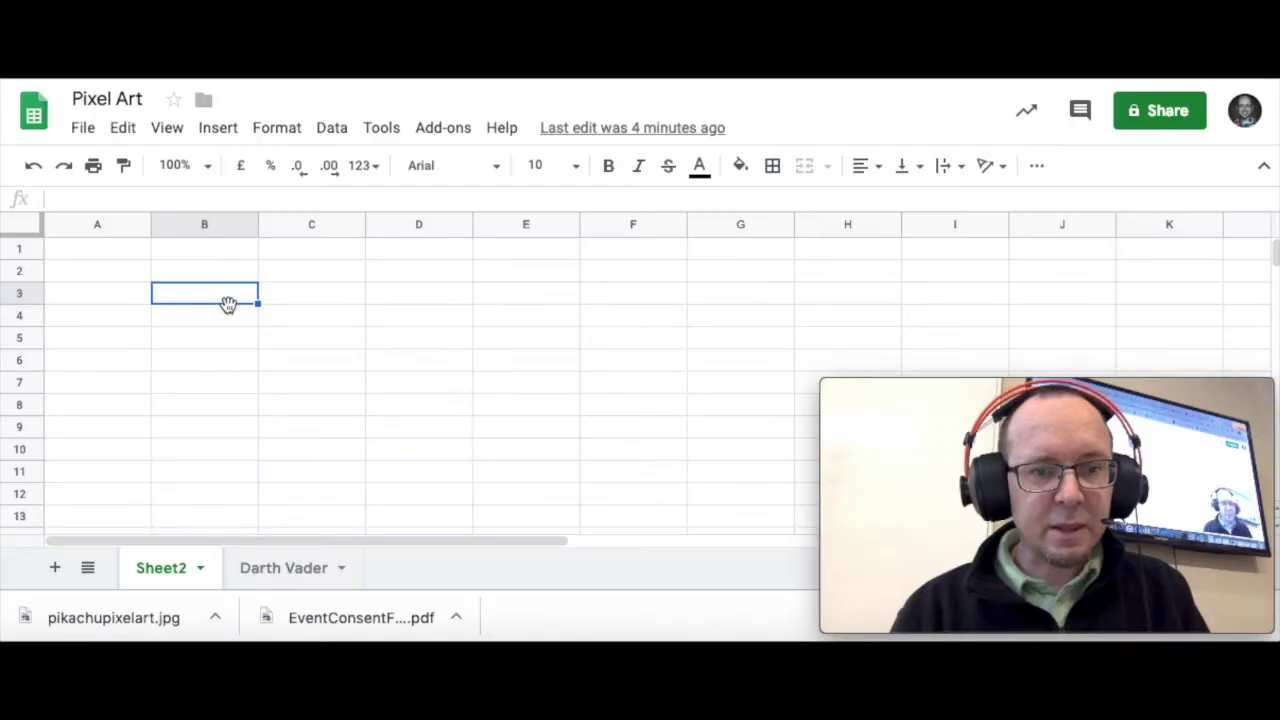
pyautogui.click(107, 270)
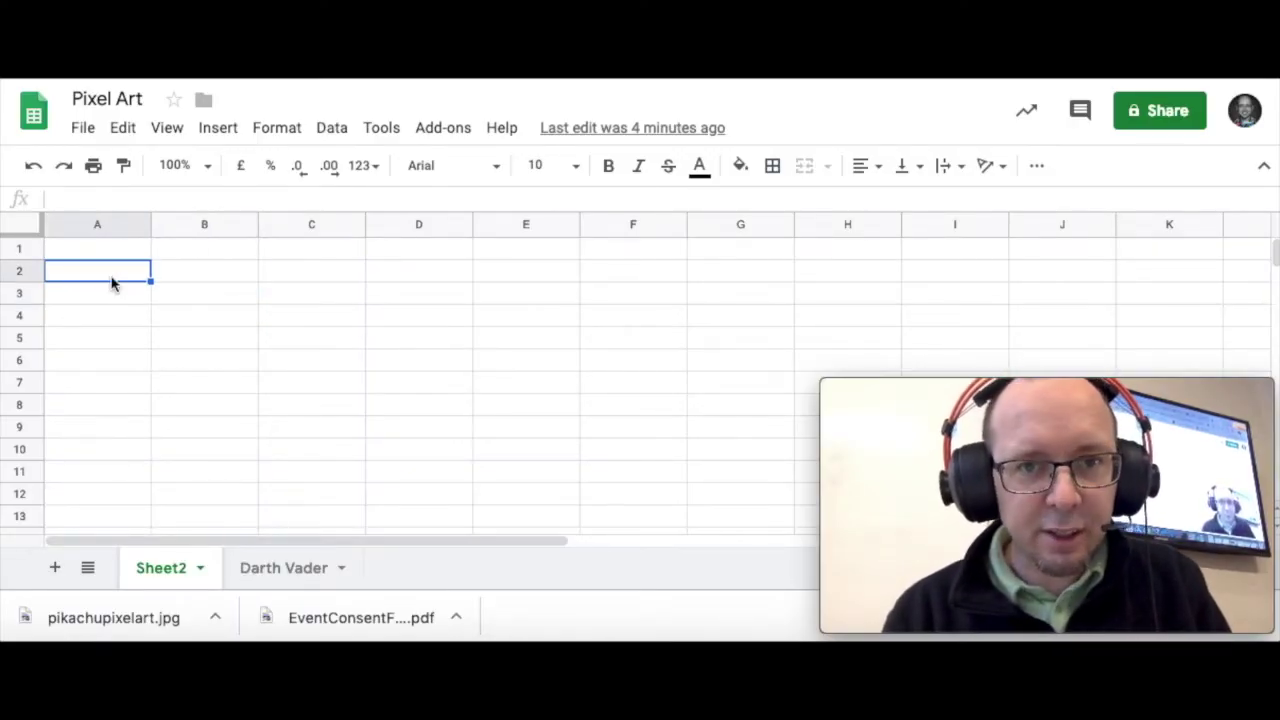
pyautogui.write('5')
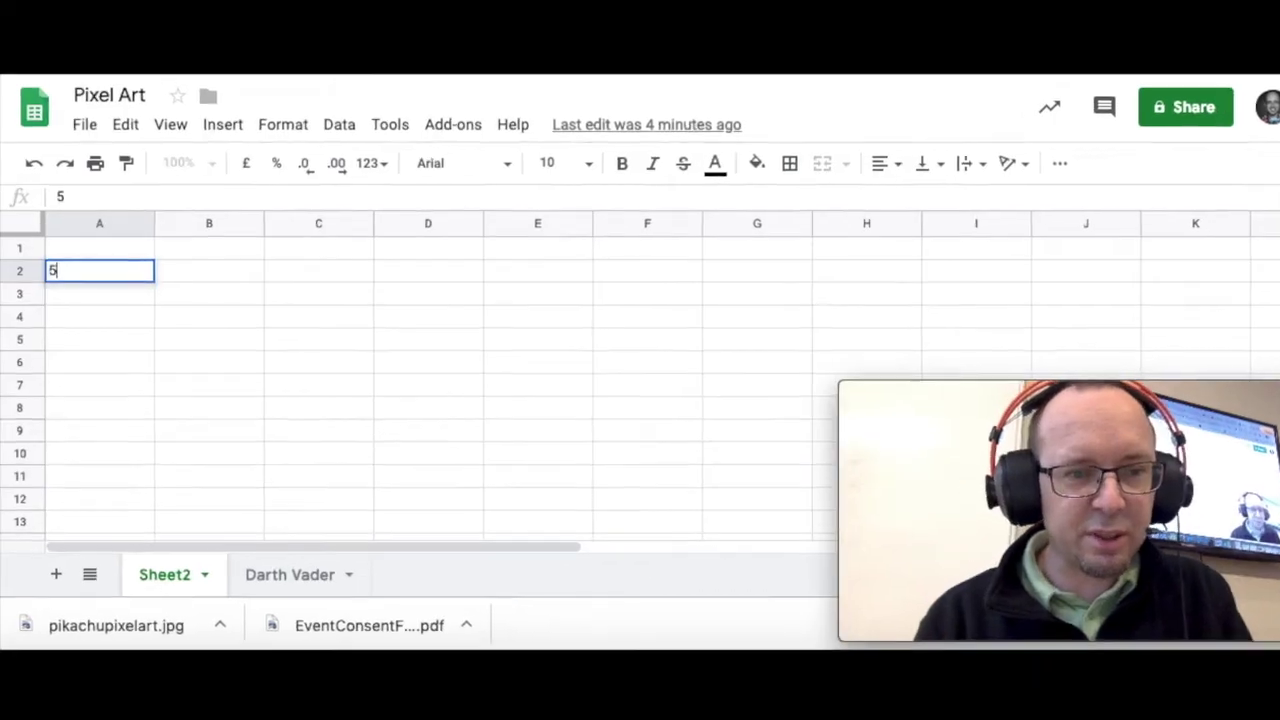
pyautogui.press('Return')
pyautogui.write('5')
pyautogui.press('Return')
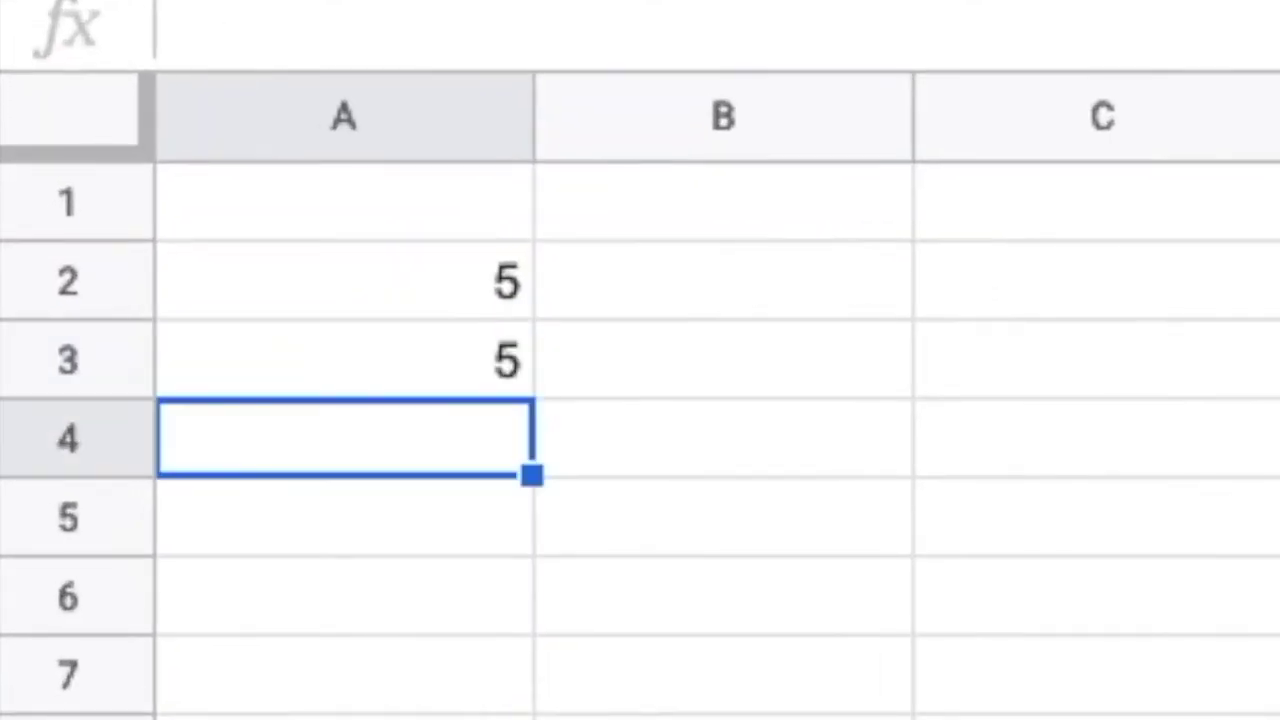
# Add up A2:A3 with a SUM formula in cell A4 and reopen that formula to view it
pyautogui.write('=sum(')
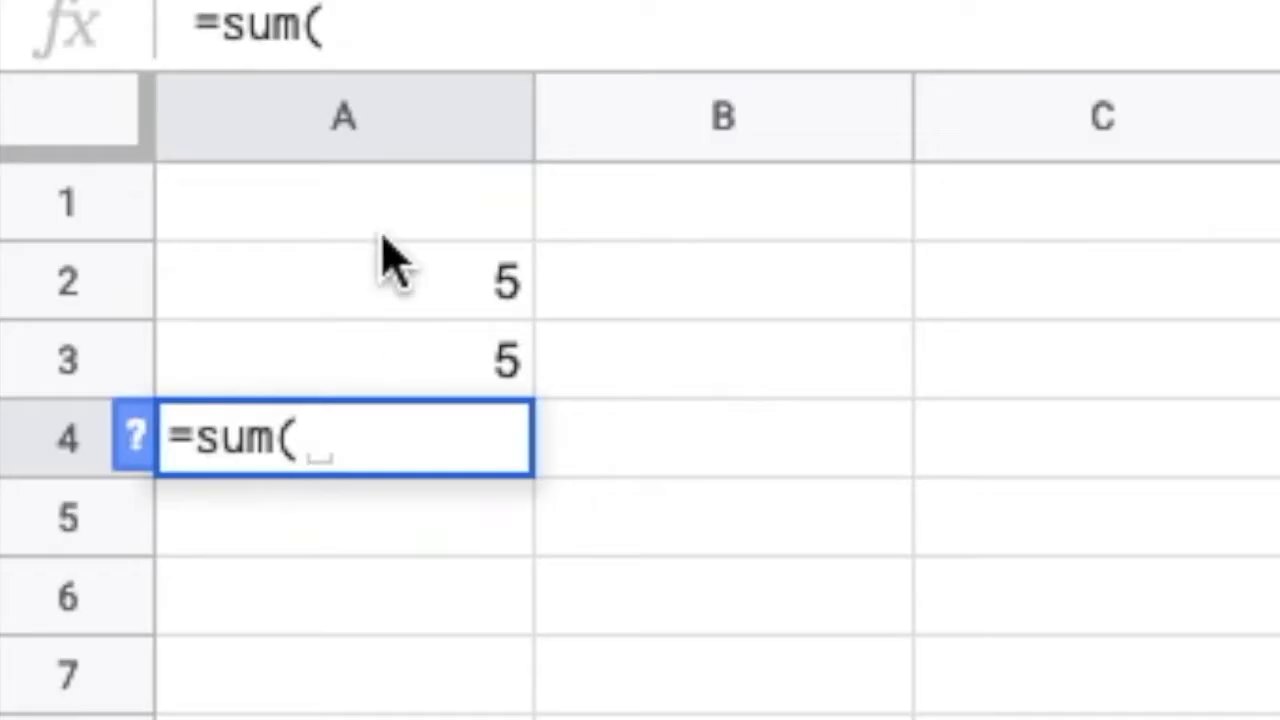
pyautogui.moveTo(404, 278); pyautogui.dragTo(414, 371)
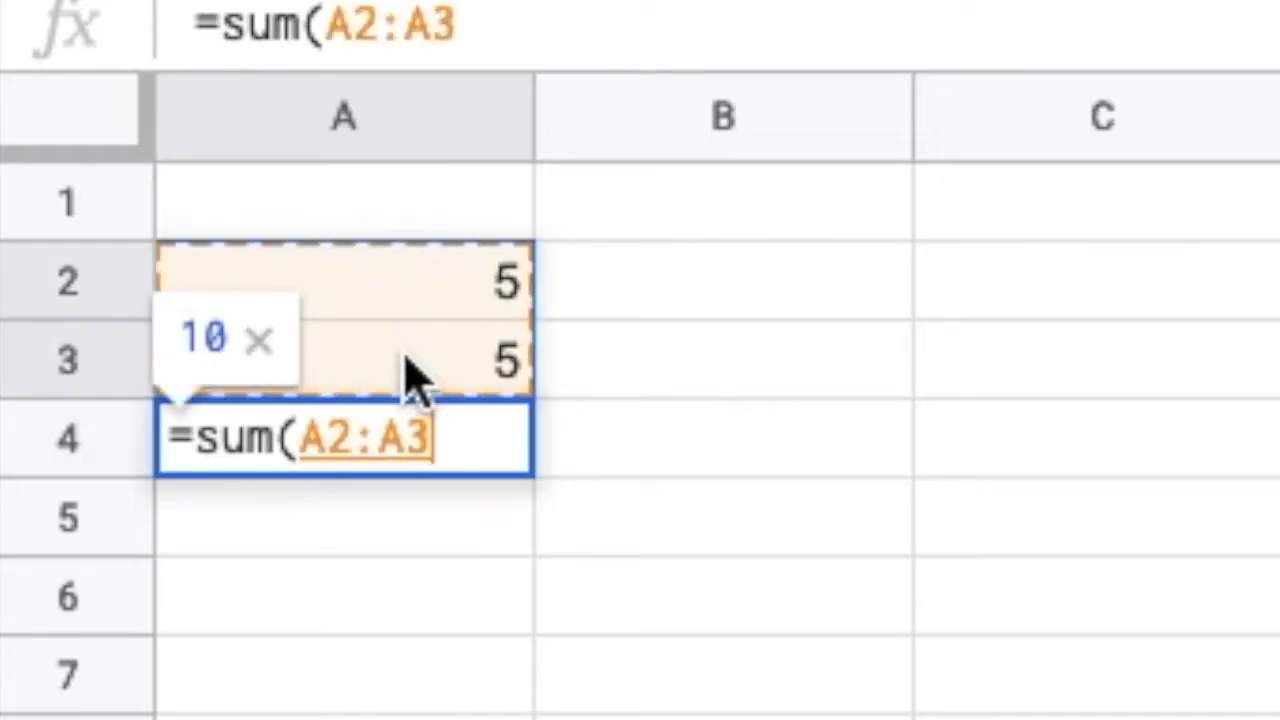
pyautogui.write(')')
pyautogui.press('Return')
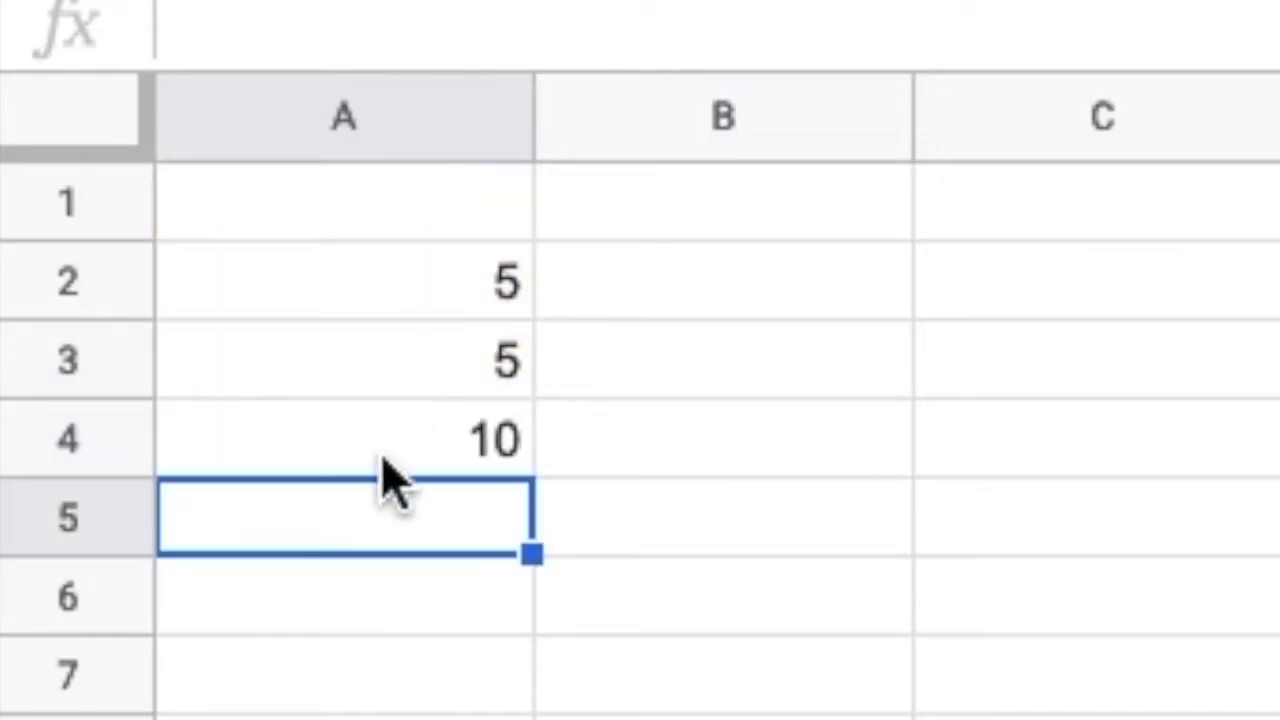
pyautogui.click(418, 458)
pyautogui.doubleClick(418, 458)
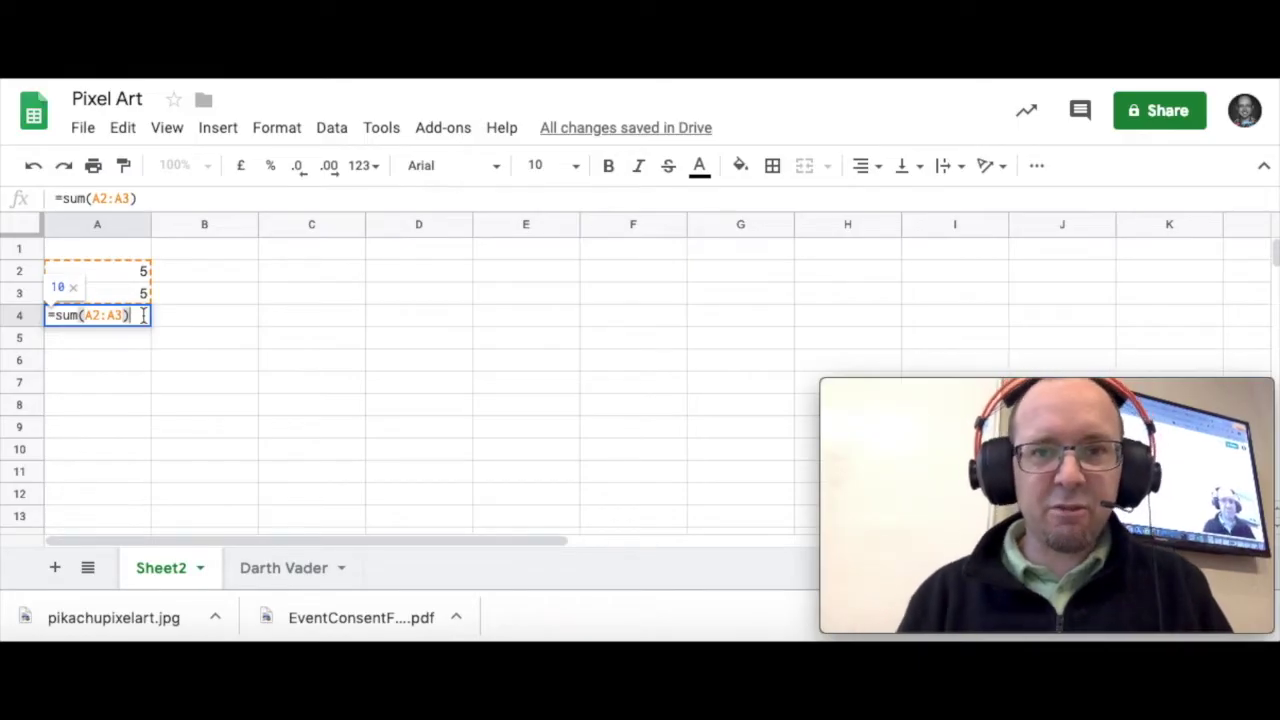
pyautogui.click(175, 330)
# Clear the numbers and the formula from cells A2:A4
pyautogui.moveTo(120, 276); pyautogui.dragTo(120, 312)
pyautogui.press('Delete')
pyautogui.click(208, 300)
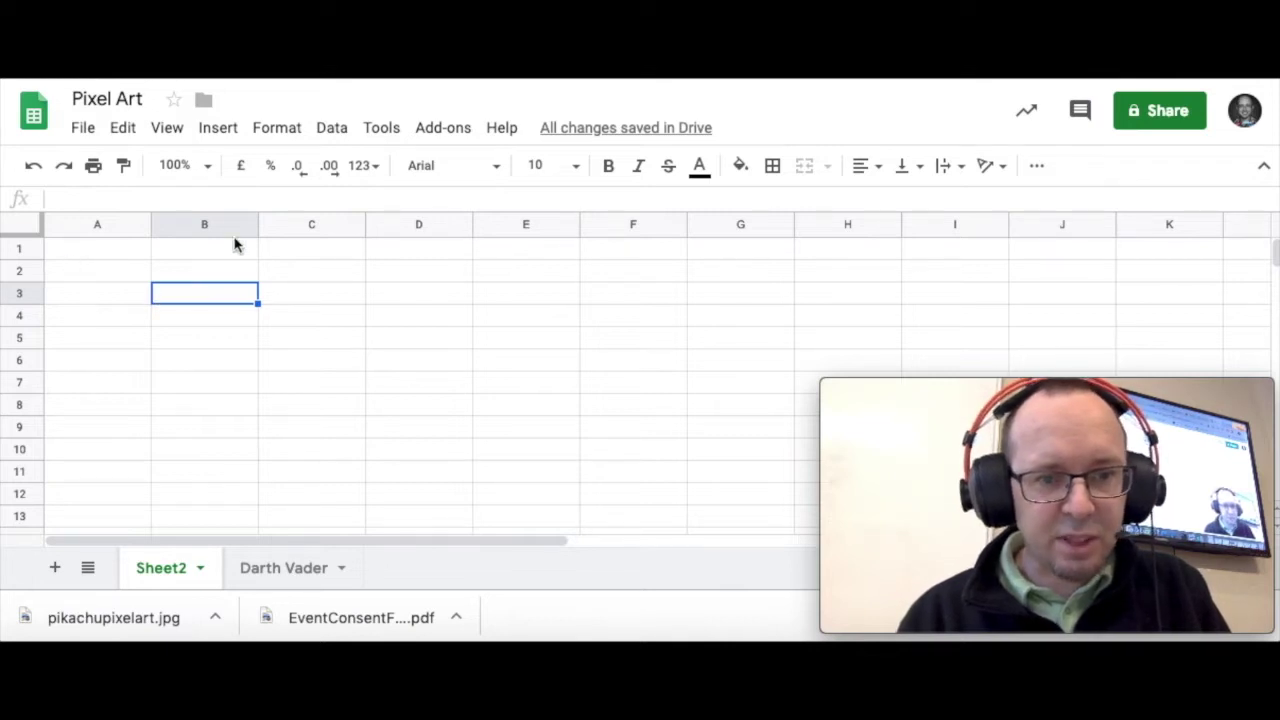
# Try out selecting single cells and rectangular ranges, finishing with the block C4:F10
pyautogui.click(330, 296)
pyautogui.click(200, 296)
pyautogui.moveTo(197, 310); pyautogui.dragTo(193, 337)
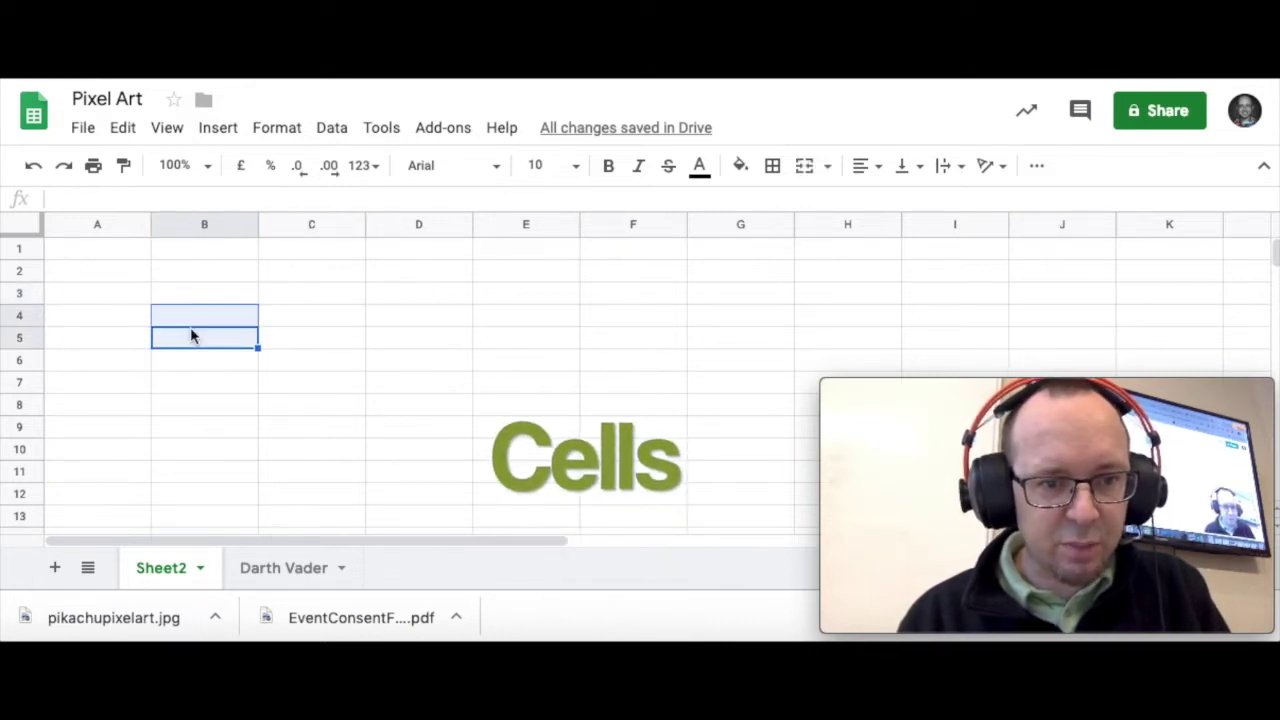
pyautogui.click(337, 343)
pyautogui.click(311, 309)
pyautogui.moveTo(223, 294); pyautogui.dragTo(470, 408)
pyautogui.click(625, 388)
pyautogui.moveTo(300, 314); pyautogui.dragTo(586, 458)
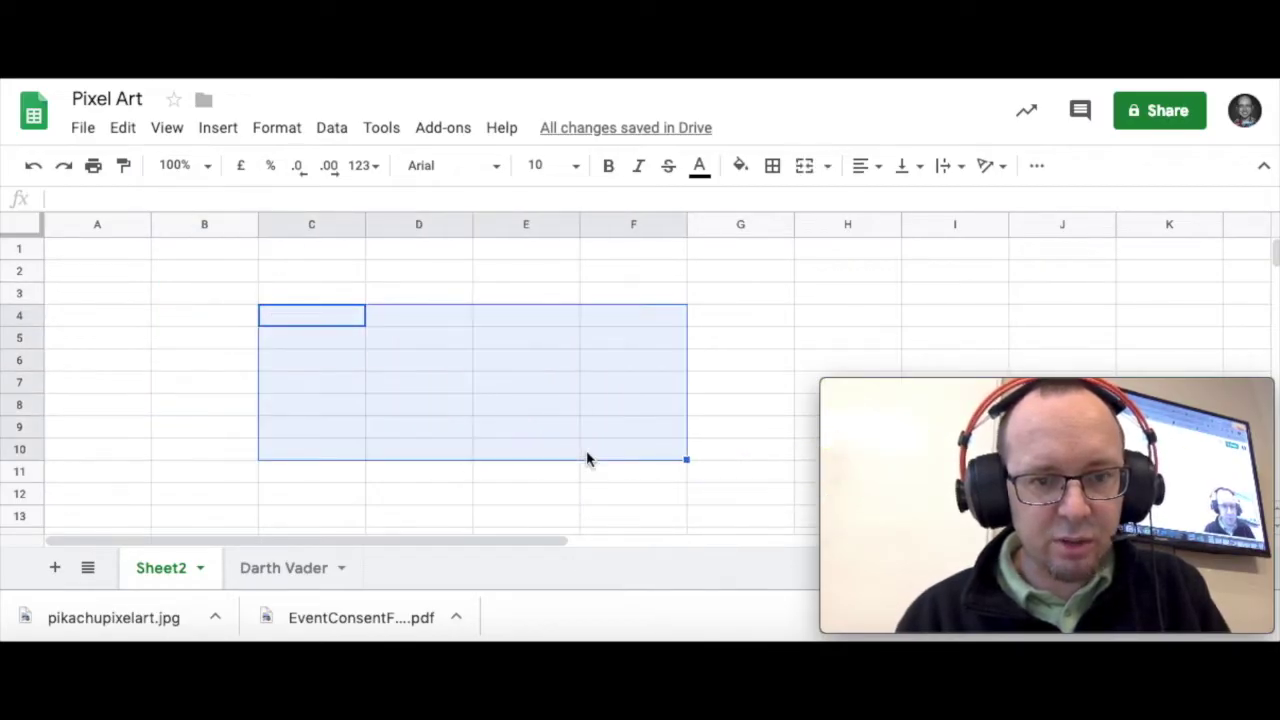
# Move the active cell from B5 up to the start of column B and back down to B5
pyautogui.click(243, 348)
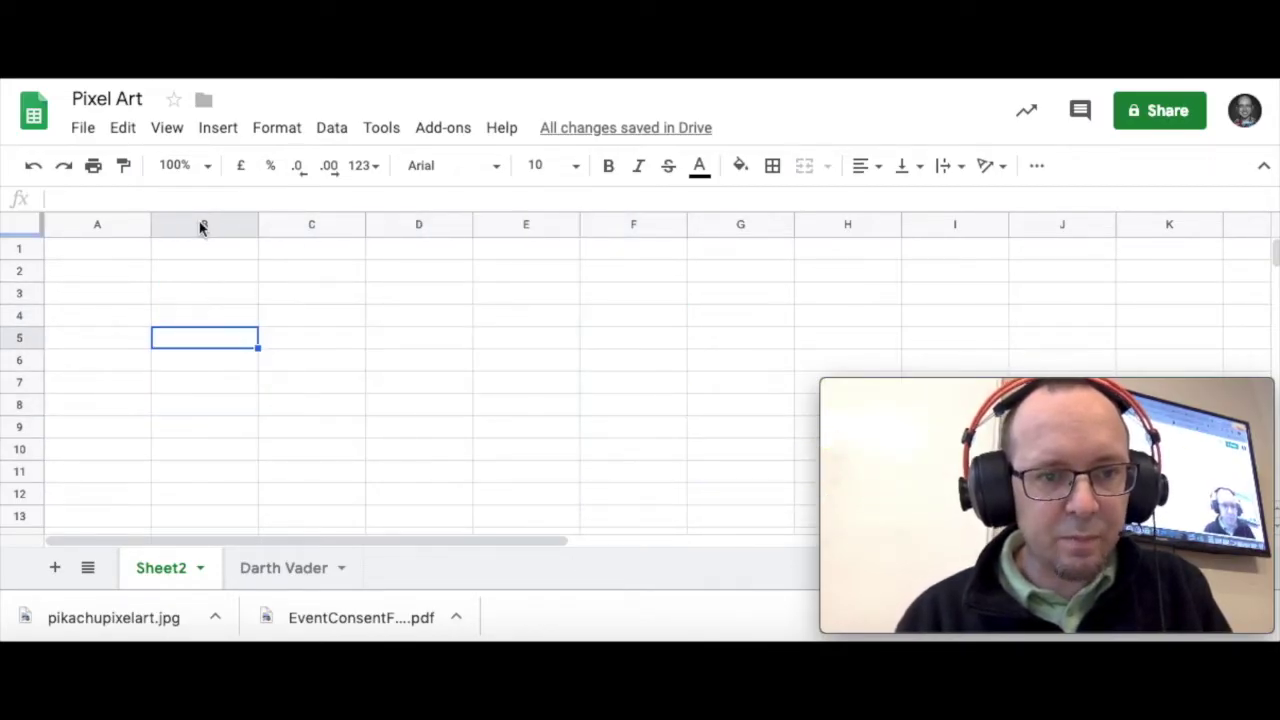
pyautogui.press('Up')
pyautogui.press('Up')
pyautogui.press('Up')
pyautogui.press('Up')
pyautogui.press('Down')
pyautogui.press('Down')
pyautogui.press('Down')
pyautogui.press('Down')
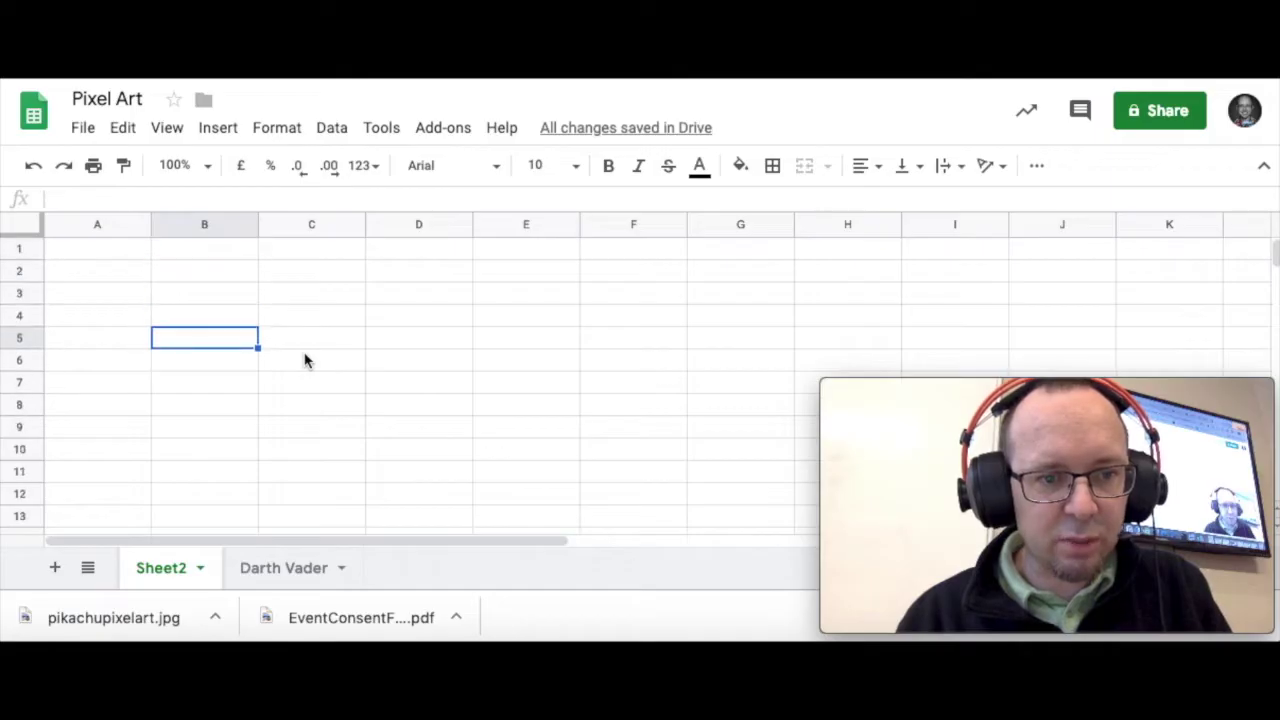
# Select the whole of column B, look along its length and view the actions available for the column
pyautogui.click(210, 226)
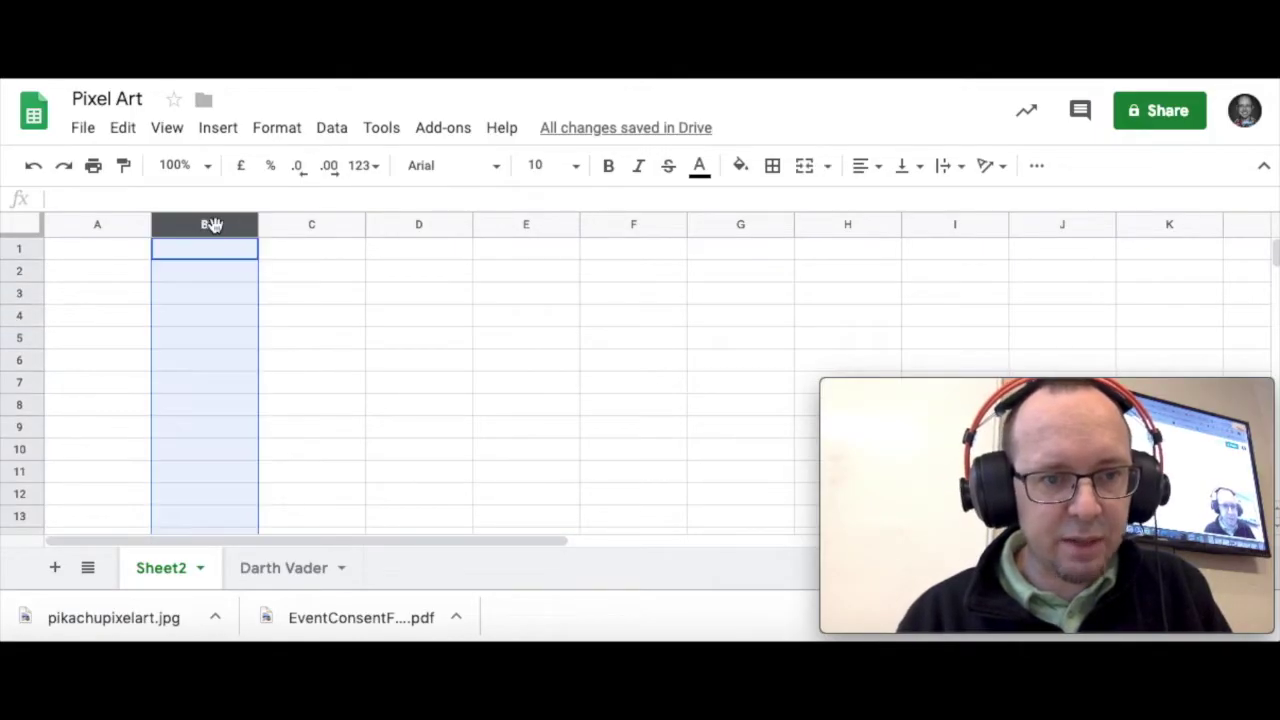
pyautogui.scroll(-6, 222, 416)
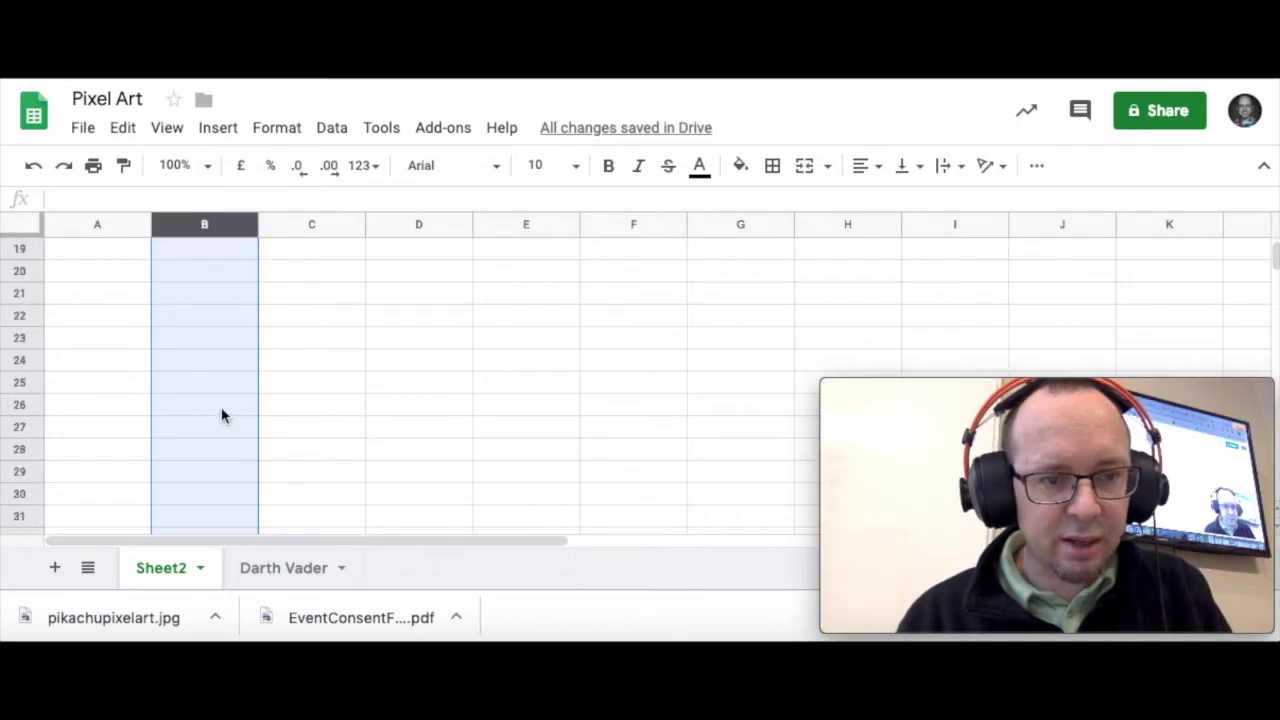
pyautogui.scroll(-15, 222, 416)
pyautogui.scroll(20, 222, 416)
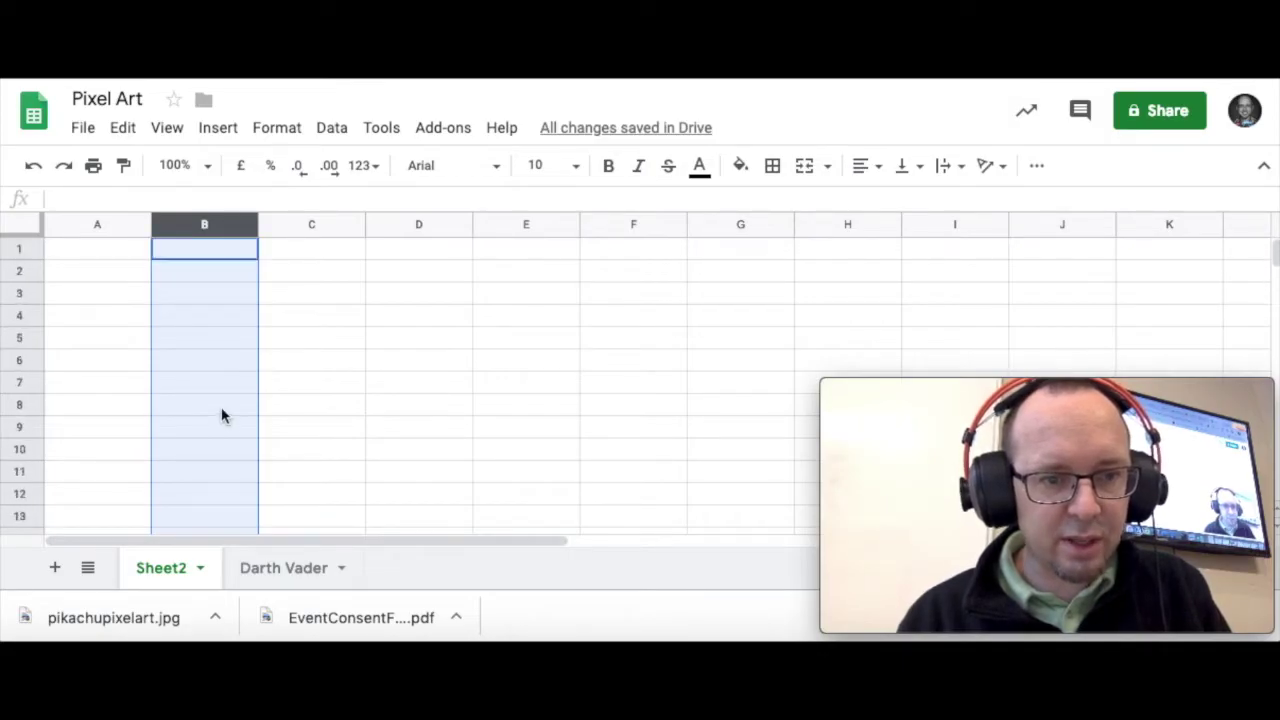
pyautogui.rightClick(221, 227)
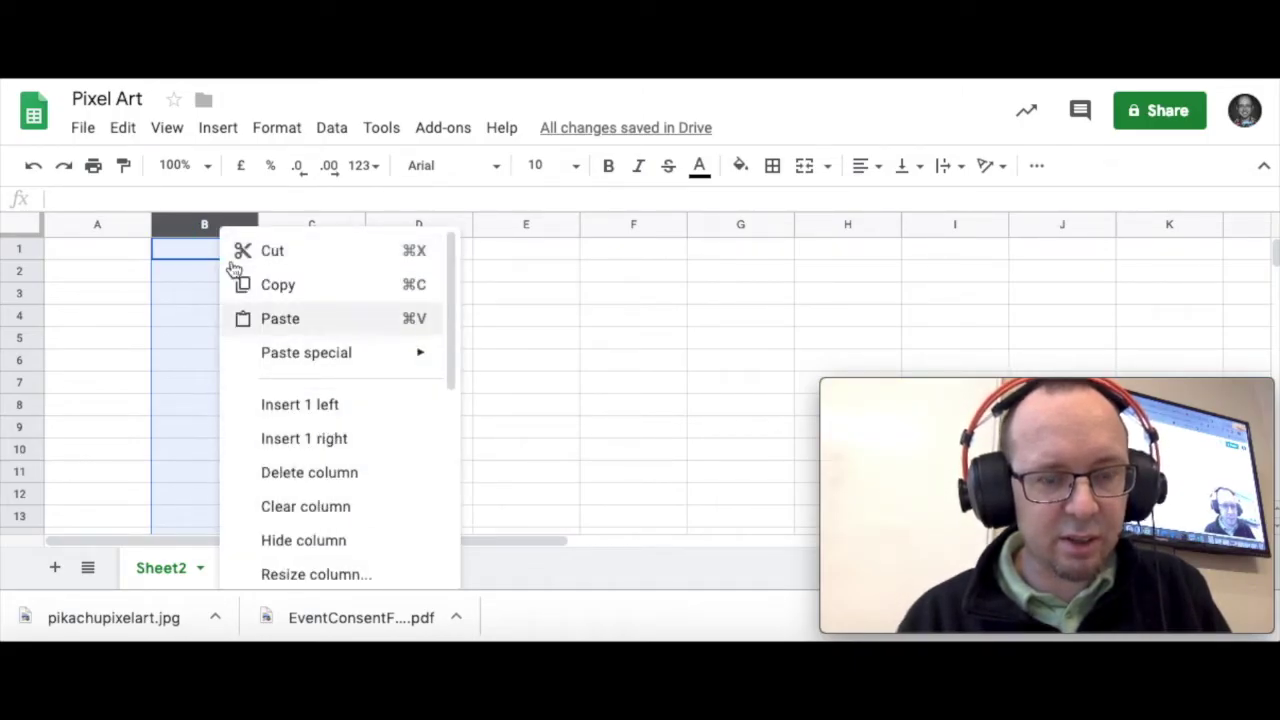
pyautogui.click(180, 227)
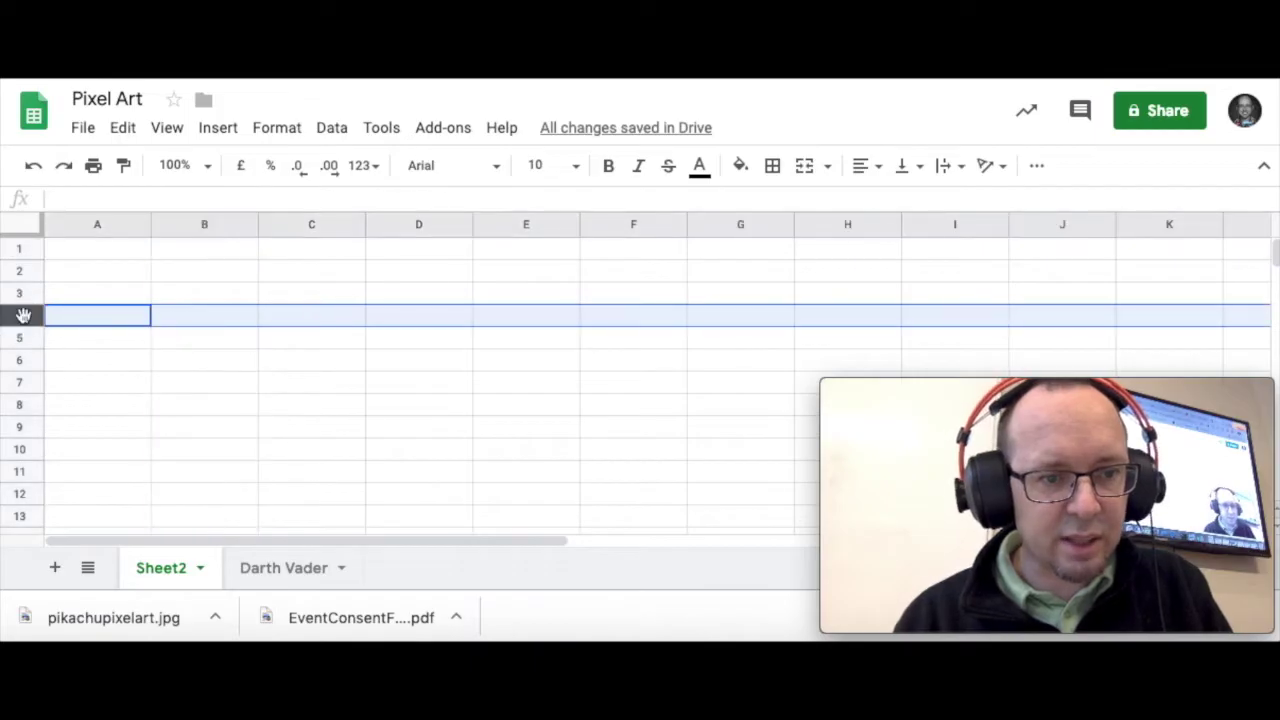
# Select several whole rows one at a time, ending with row 5, and look along it to its last column
pyautogui.click(21, 315)
pyautogui.click(21, 360)
pyautogui.click(19, 404)
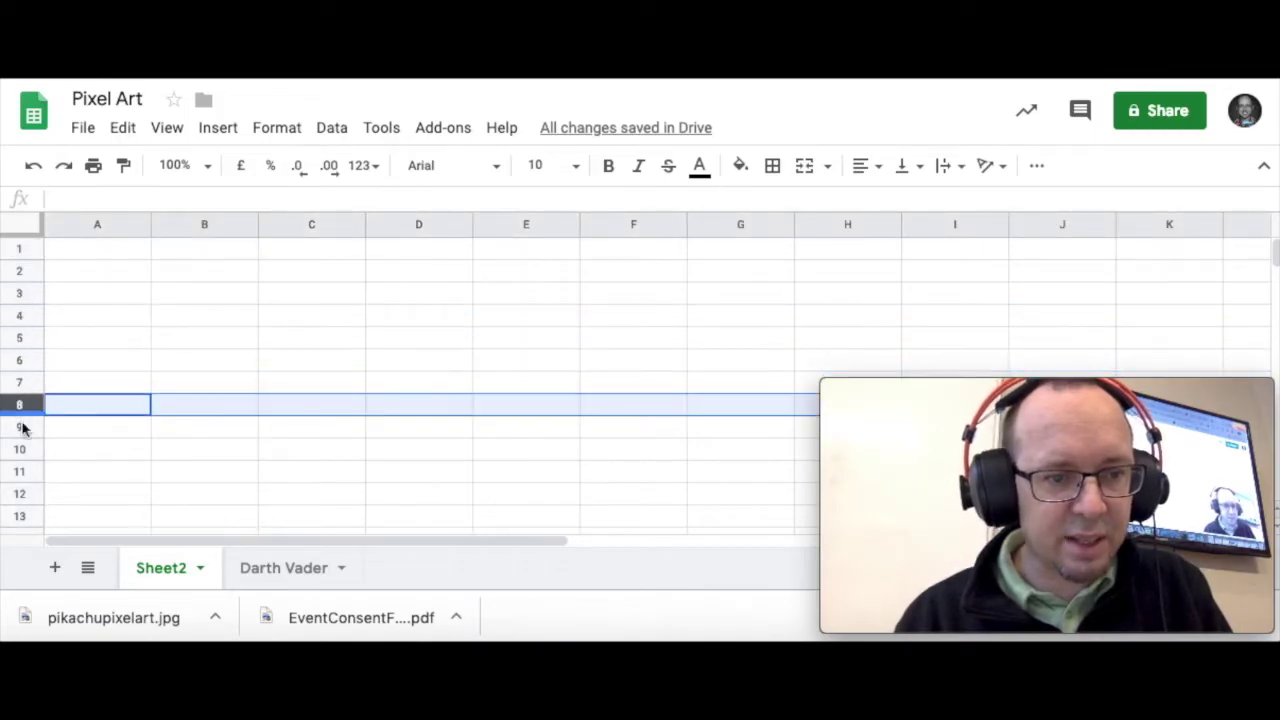
pyautogui.moveTo(23, 435); pyautogui.dragTo(22, 440)
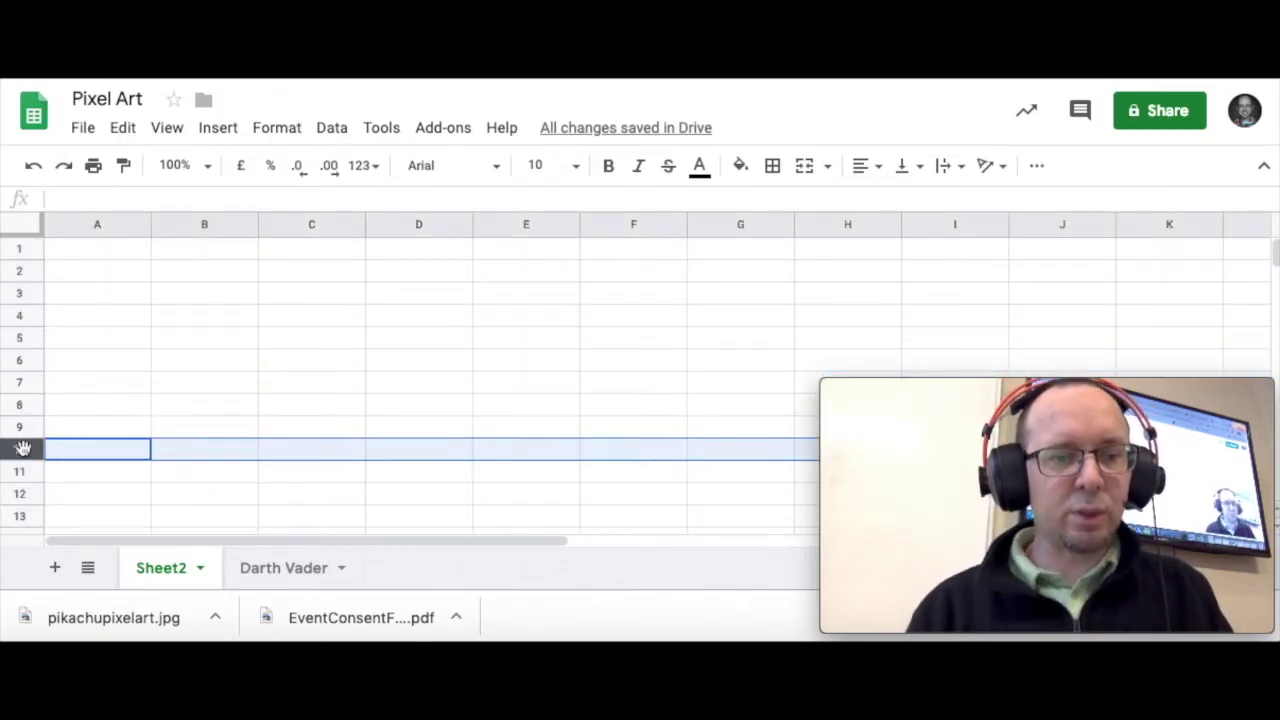
pyautogui.click(21, 339)
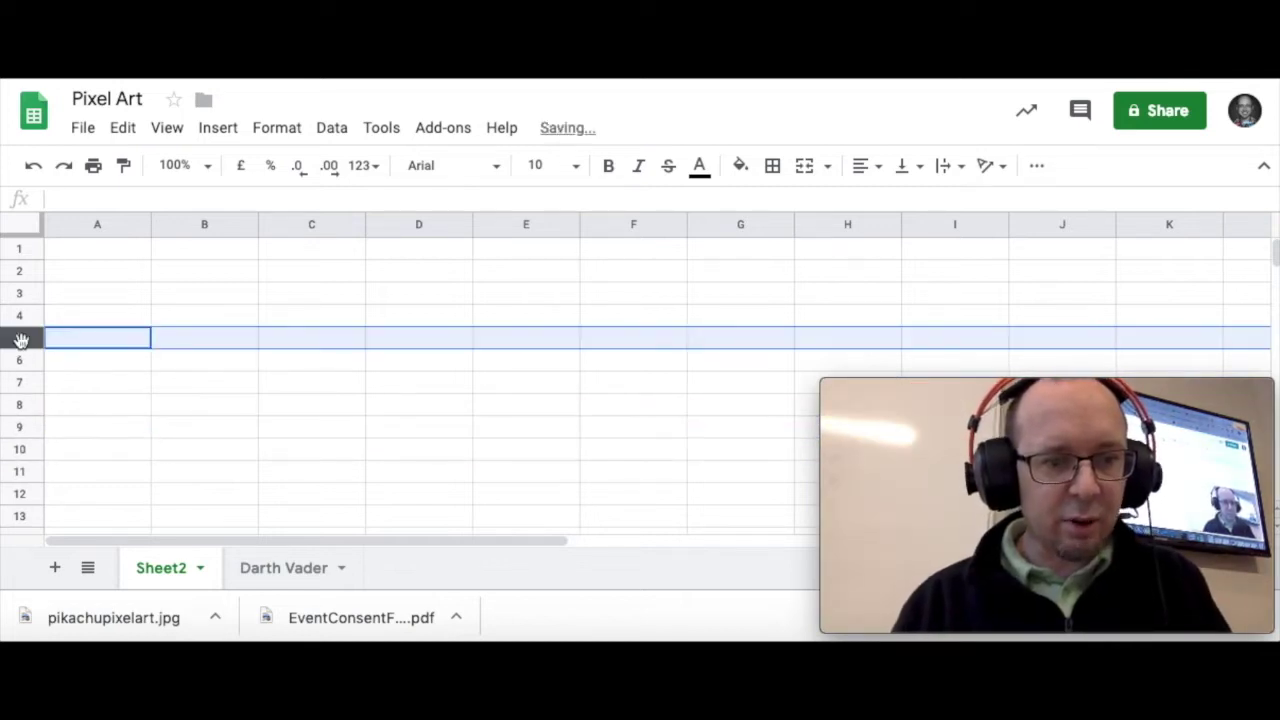
pyautogui.hscroll(10, 469, 366)
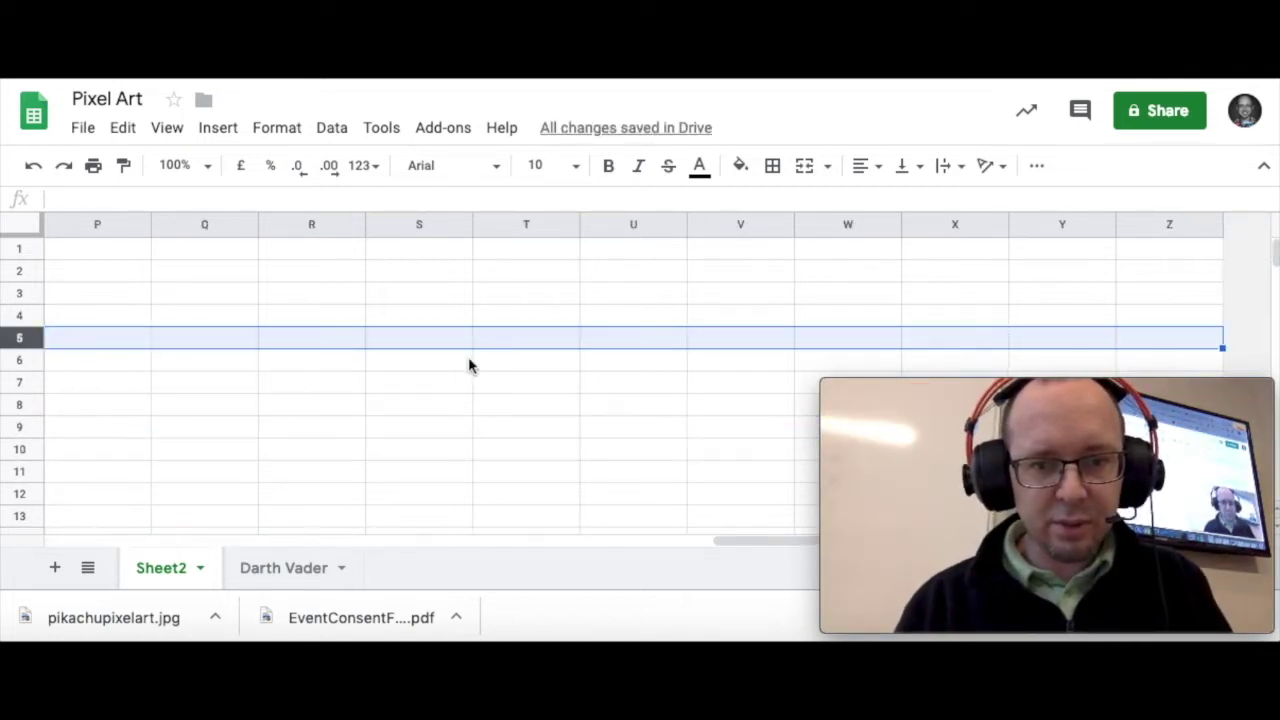
pyautogui.hscroll(-10, 469, 366)
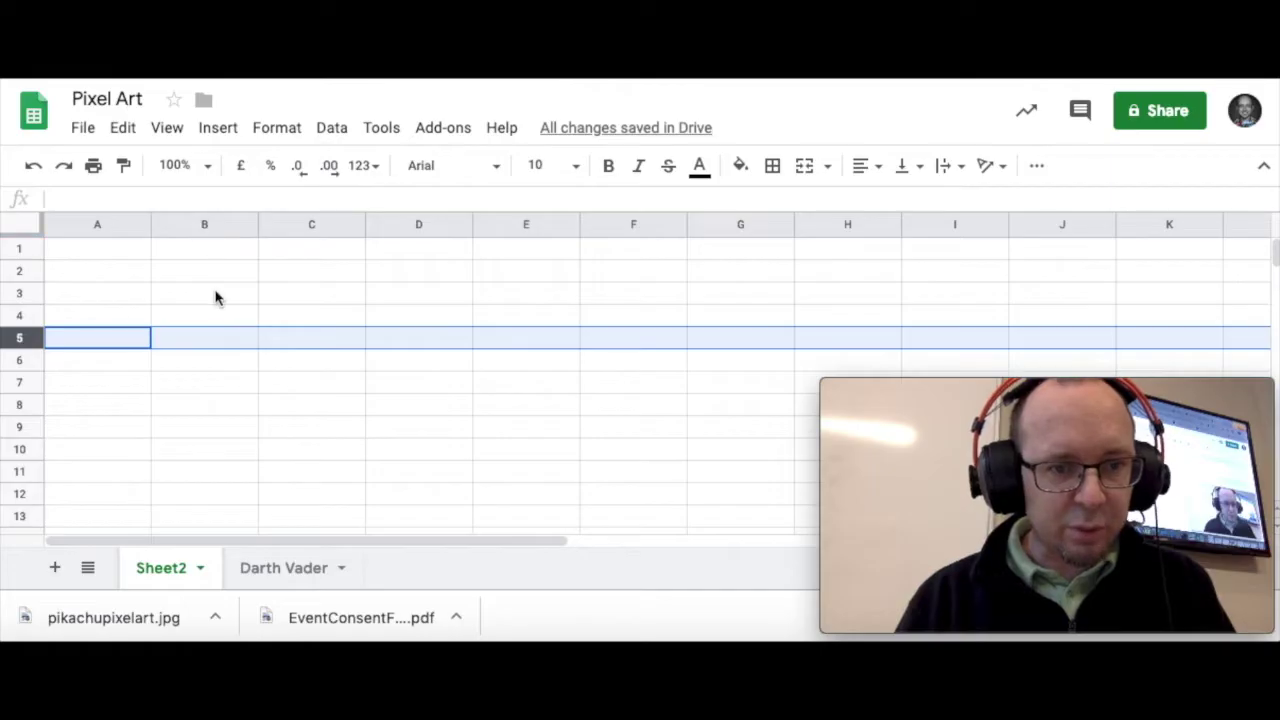
# Select columns D to G and narrow them together to roughly the width of a square cell
pyautogui.click(397, 222)
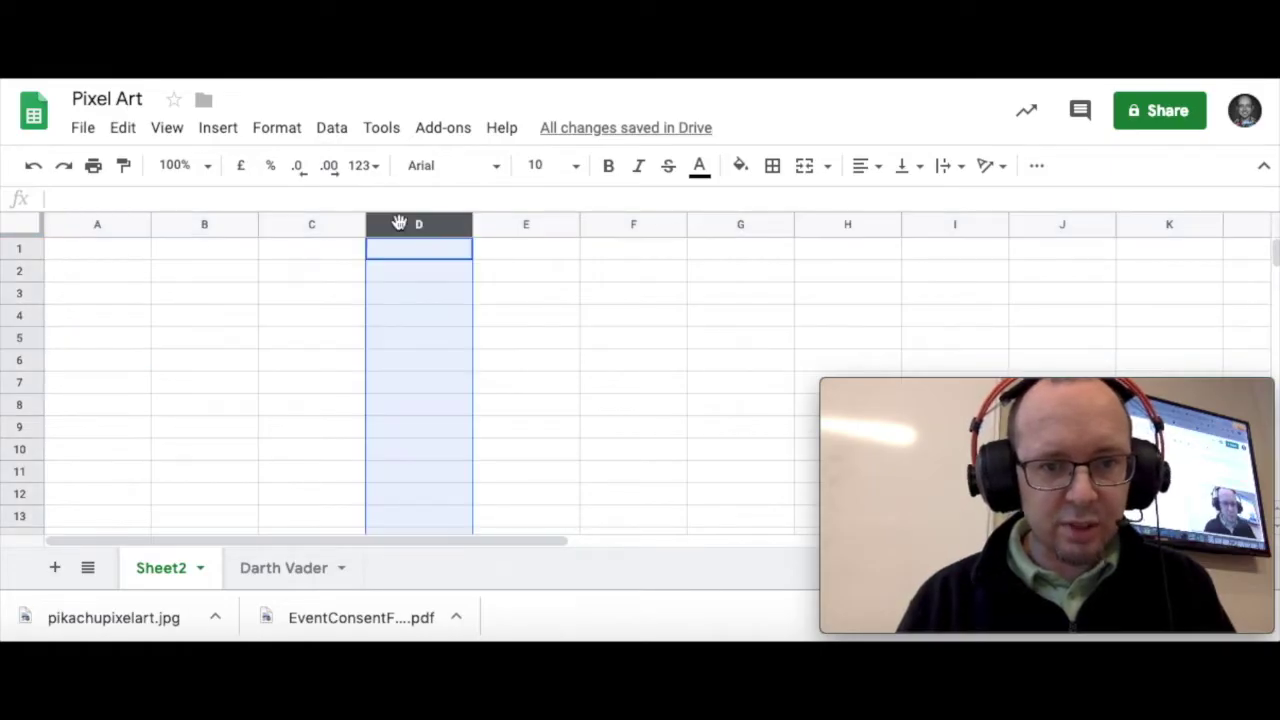
pyautogui.moveTo(392, 222); pyautogui.dragTo(560, 226)
pyautogui.click(435, 380)
pyautogui.moveTo(638, 226); pyautogui.dragTo(754, 223)
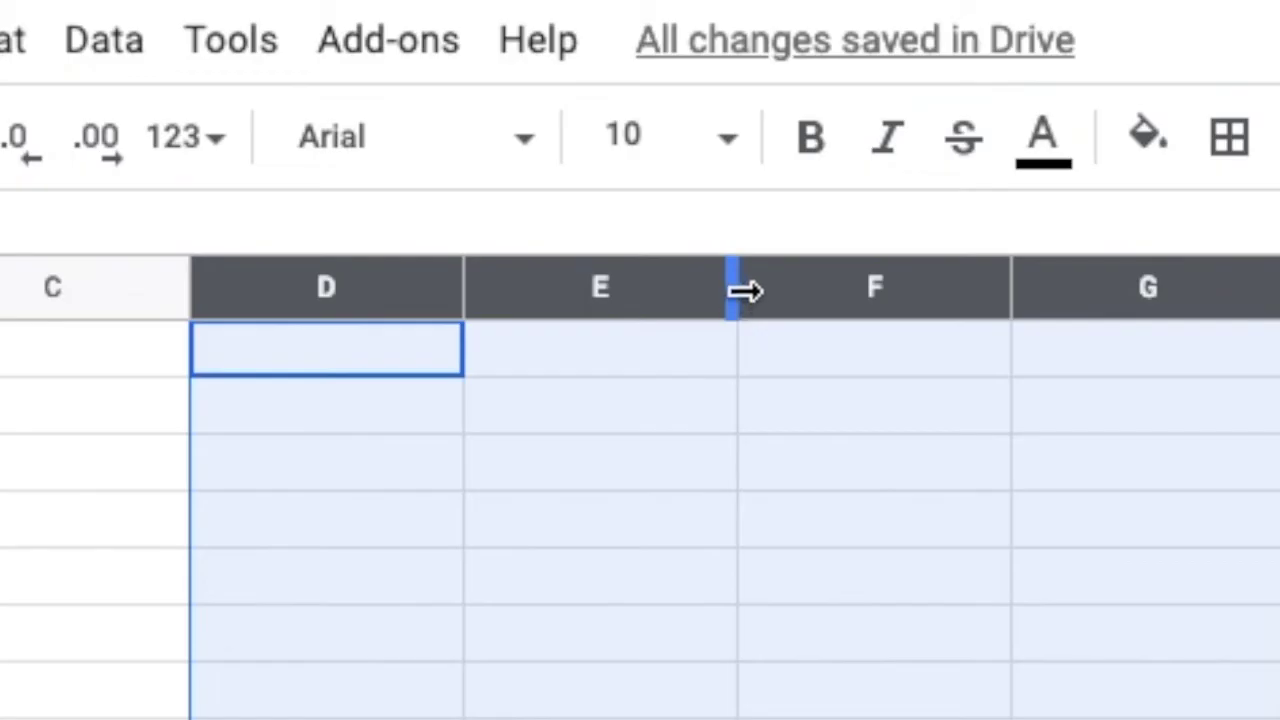
pyautogui.moveTo(737, 290); pyautogui.dragTo(534, 290)
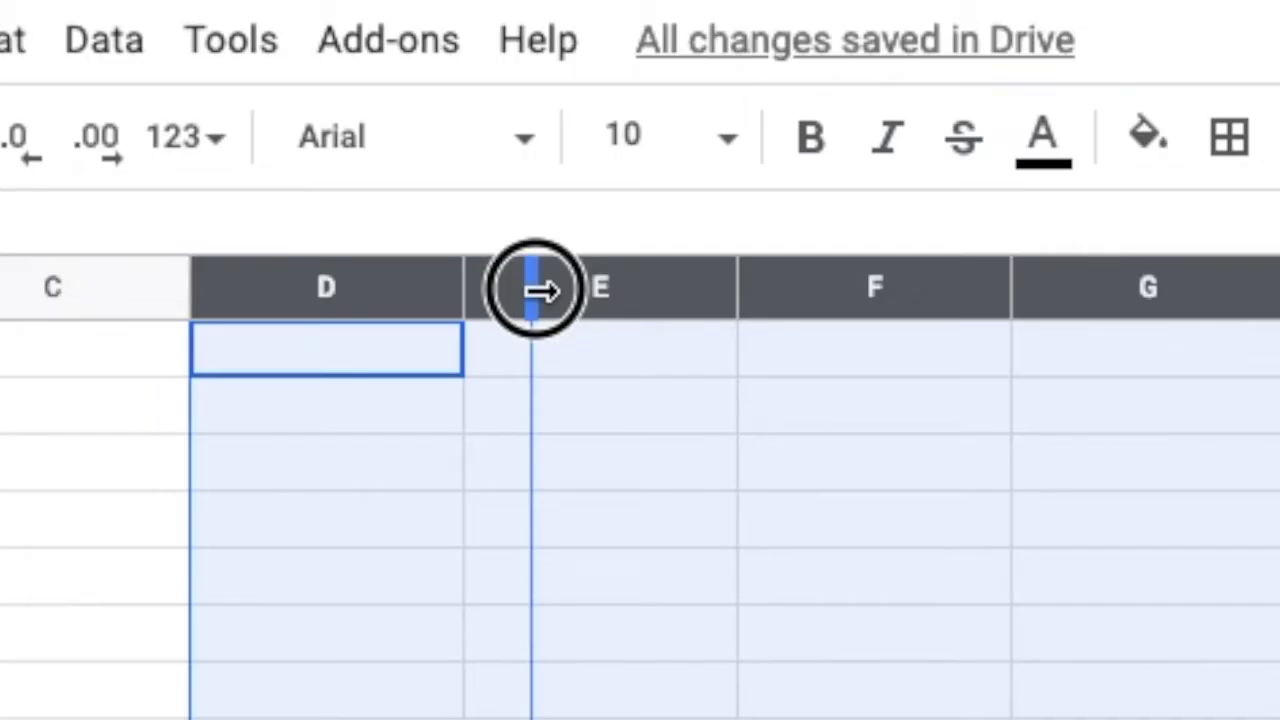
pyautogui.moveTo(534, 290); pyautogui.dragTo(535, 290)
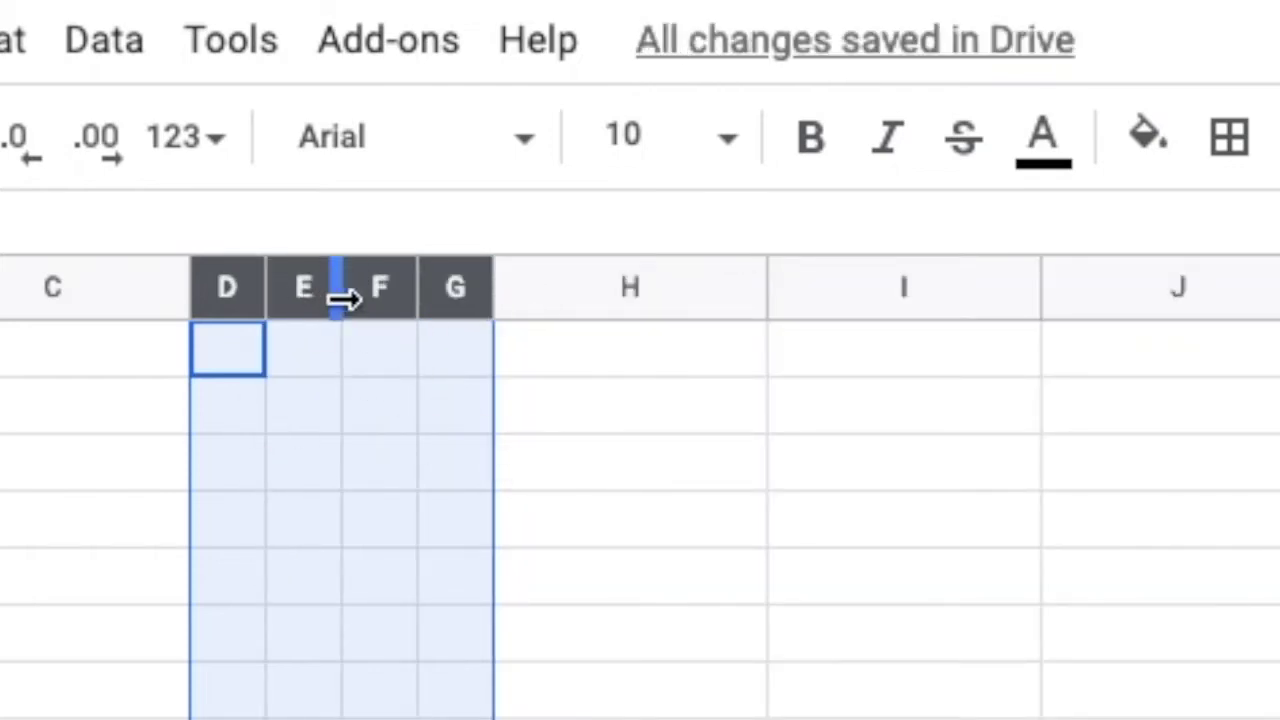
pyautogui.moveTo(340, 298); pyautogui.dragTo(331, 298)
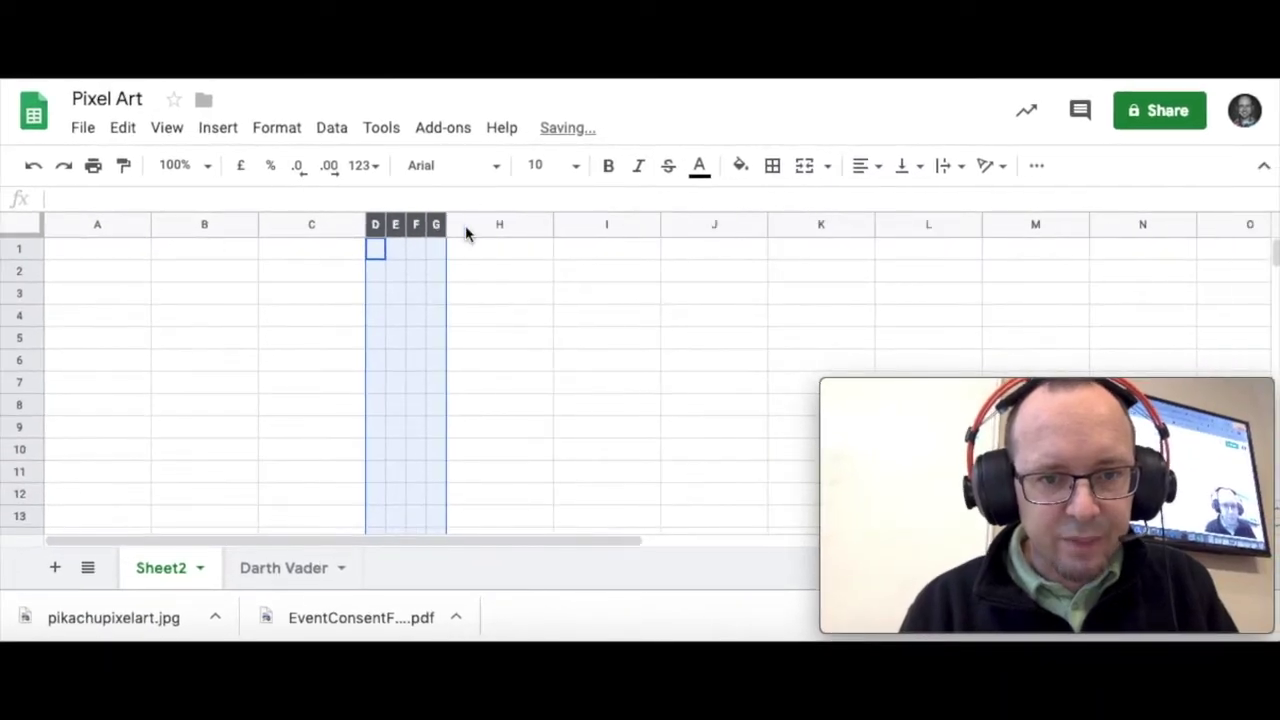
pyautogui.moveTo(447, 228); pyautogui.dragTo(478, 302)
# Select rows 3 to 10 and increase their height together to about three times the default
pyautogui.moveTo(22, 293); pyautogui.dragTo(34, 358)
pyautogui.moveTo(30, 296); pyautogui.dragTo(23, 449)
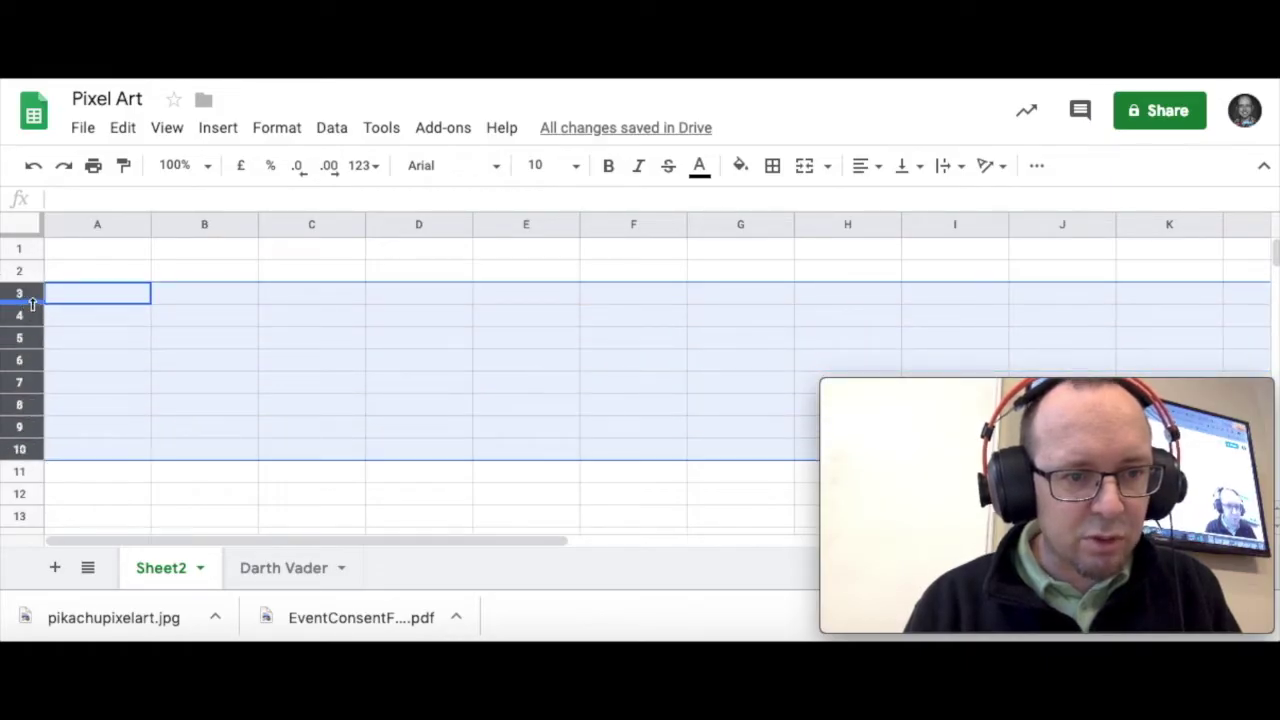
pyautogui.moveTo(32, 303)
pyautogui.mouseDown()
pyautogui.moveTo(29, 354)
pyautogui.moveTo(31, 316)
pyautogui.mouseUp()
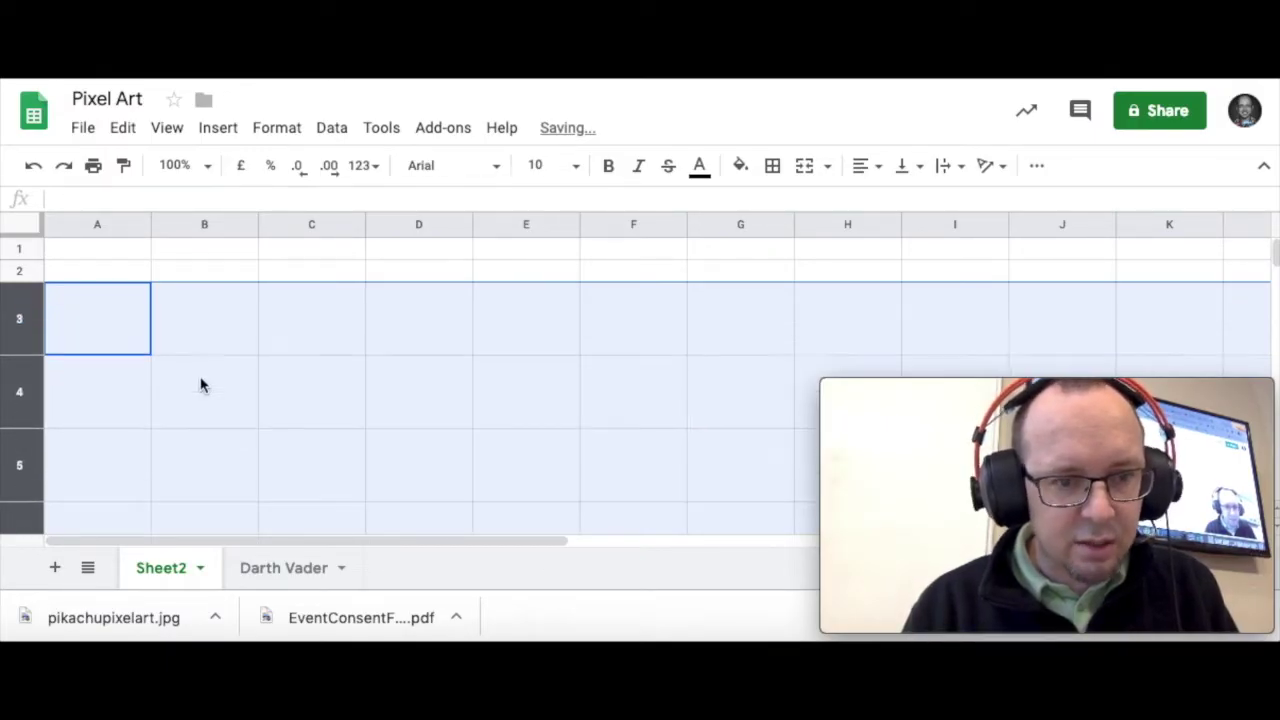
pyautogui.click(318, 404)
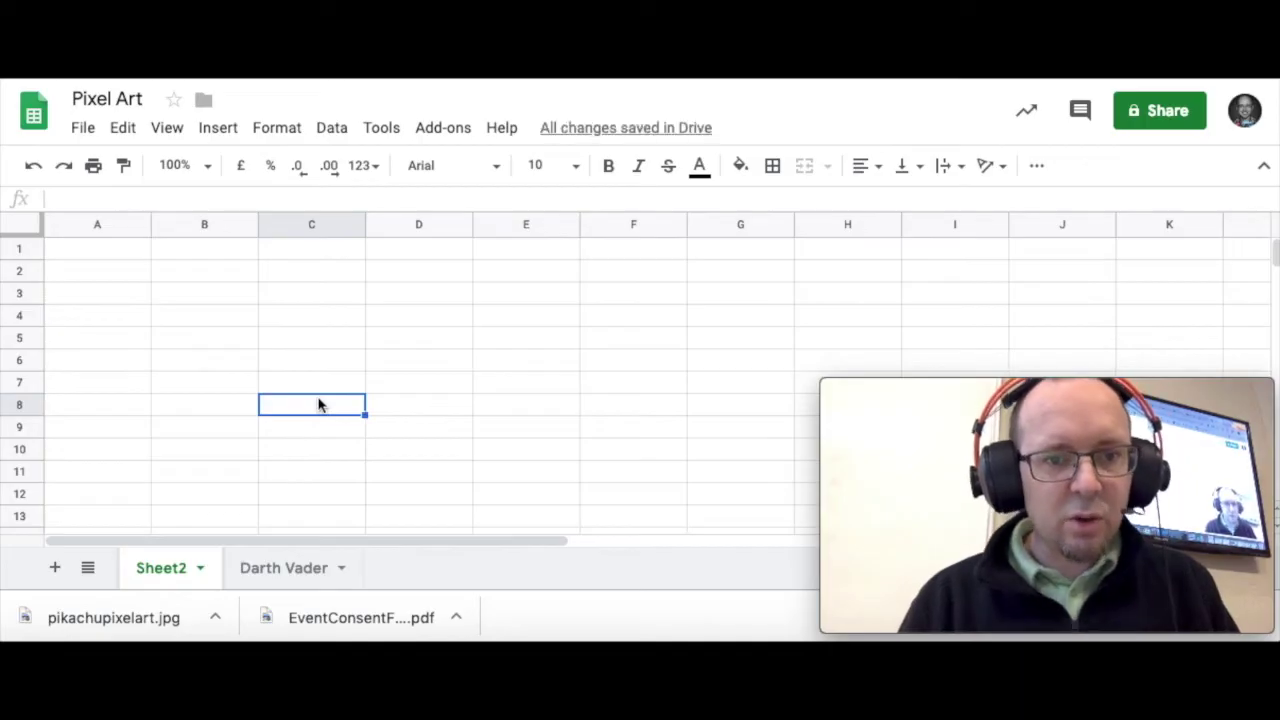
# Select columns C to F as a group, and a block of rows starting at row 4
pyautogui.click(287, 222)
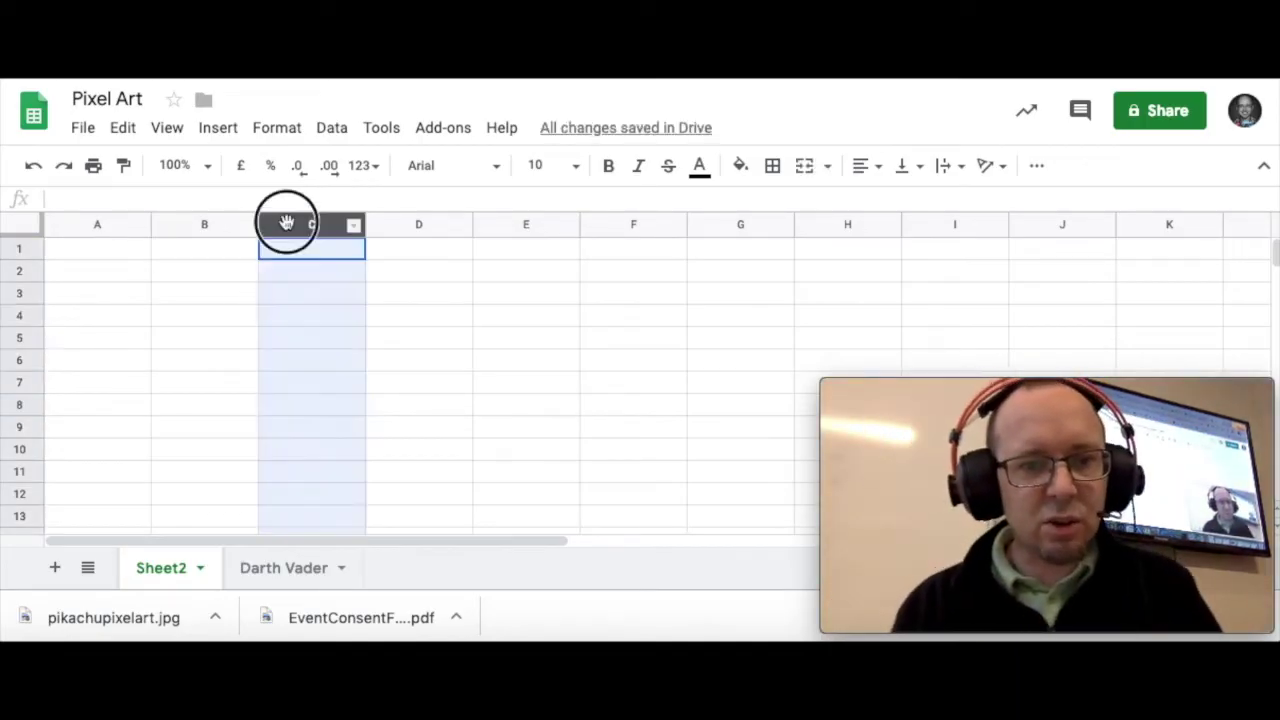
pyautogui.moveTo(287, 222); pyautogui.dragTo(609, 229)
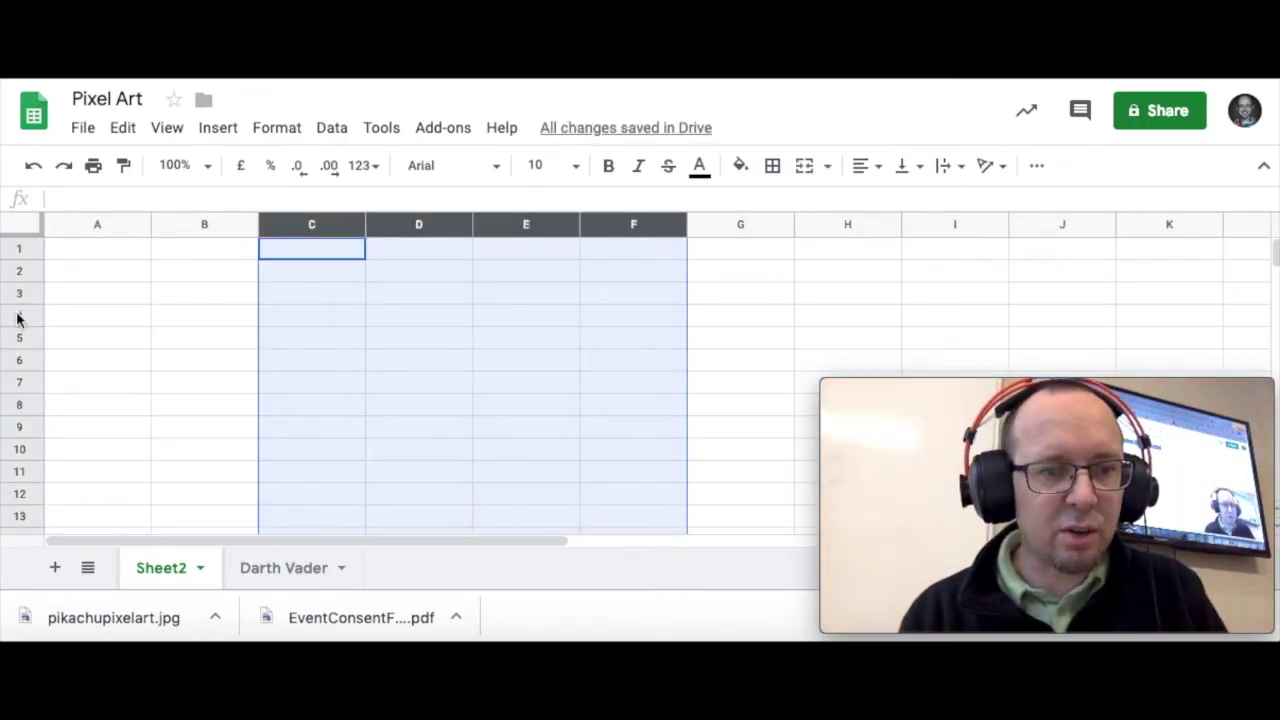
pyautogui.moveTo(18, 318); pyautogui.dragTo(17, 482)
# Select every cell in Sheet2 and look through the selection down its rows and across to its last column
pyautogui.click(206, 297)
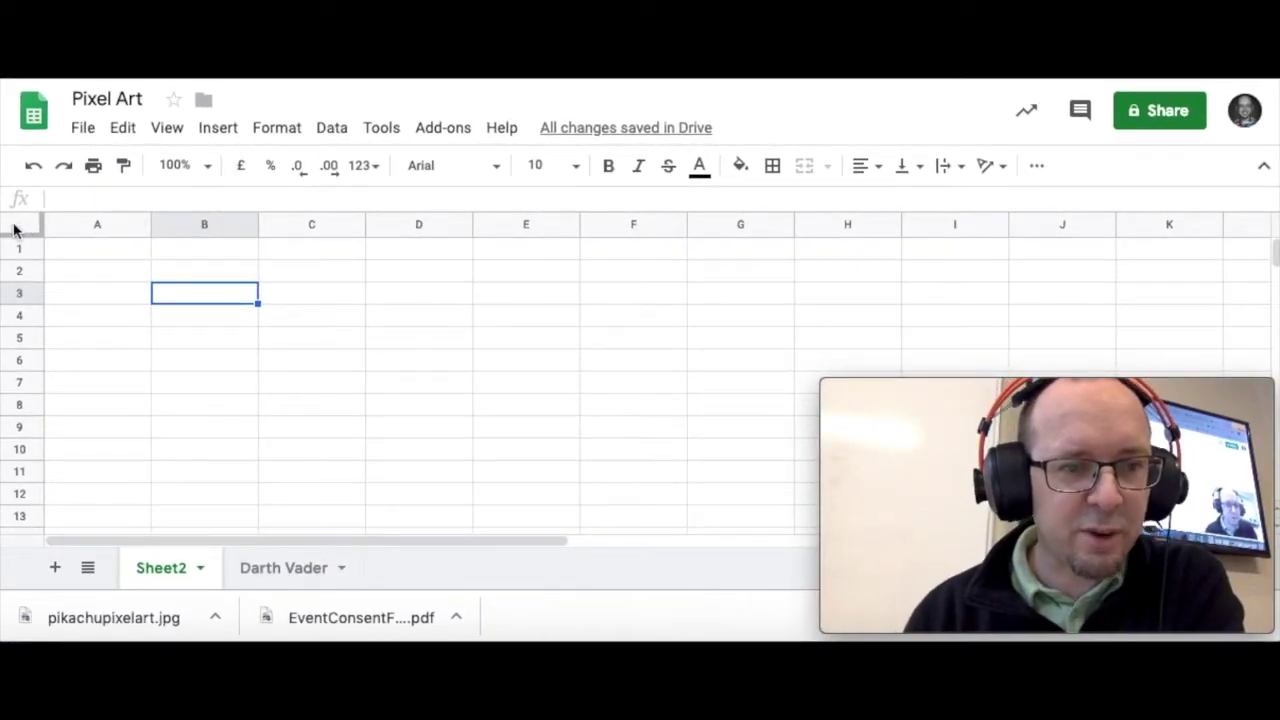
pyautogui.click(18, 230)
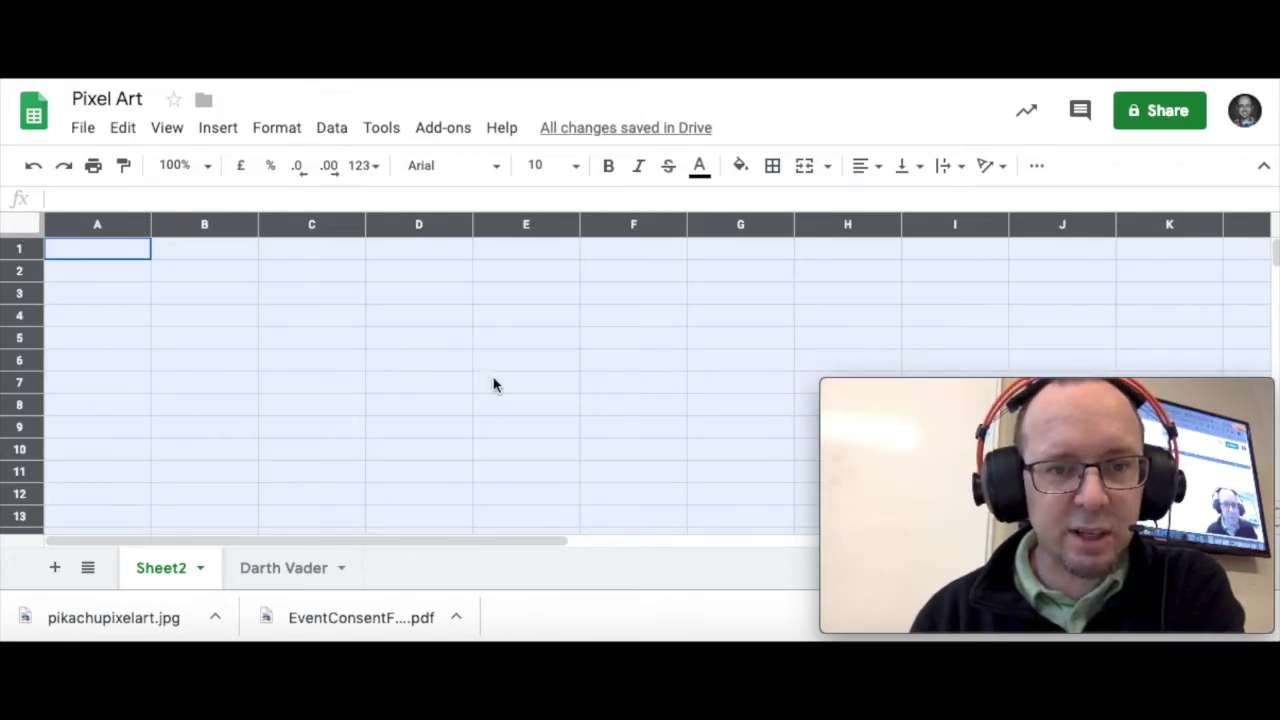
pyautogui.scroll(-20, 493, 385)
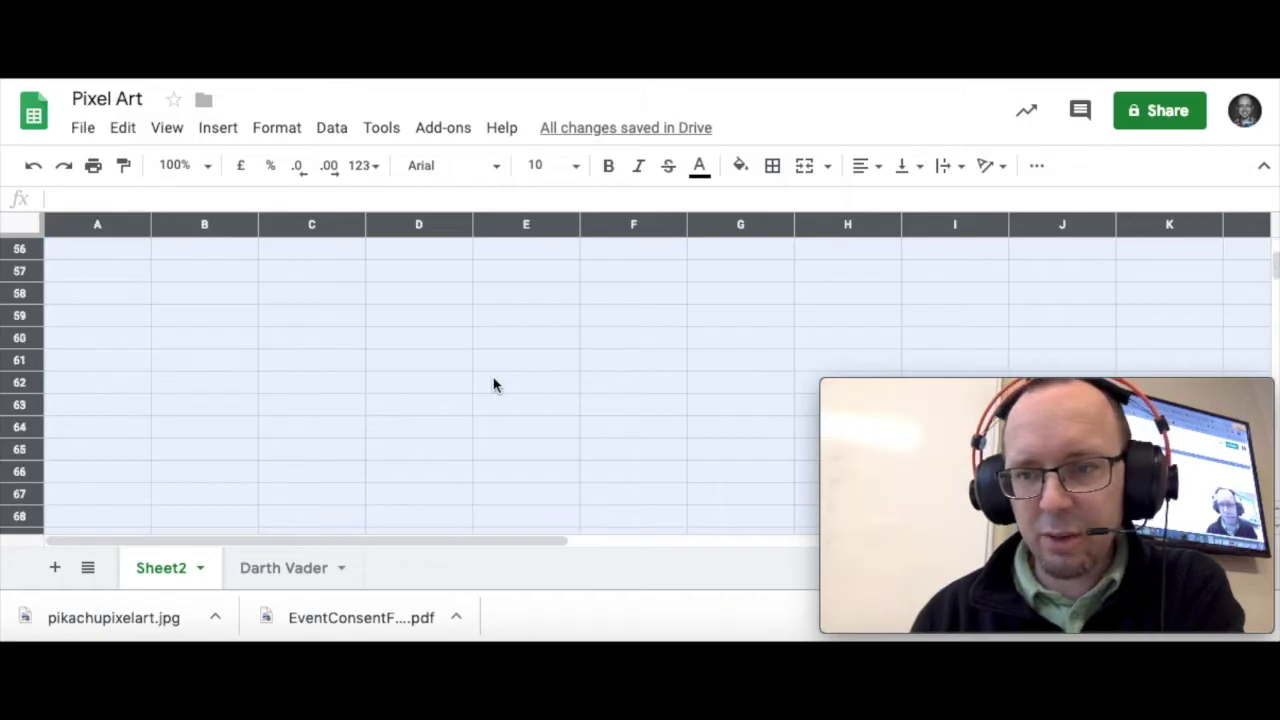
pyautogui.scroll(-20, 493, 388)
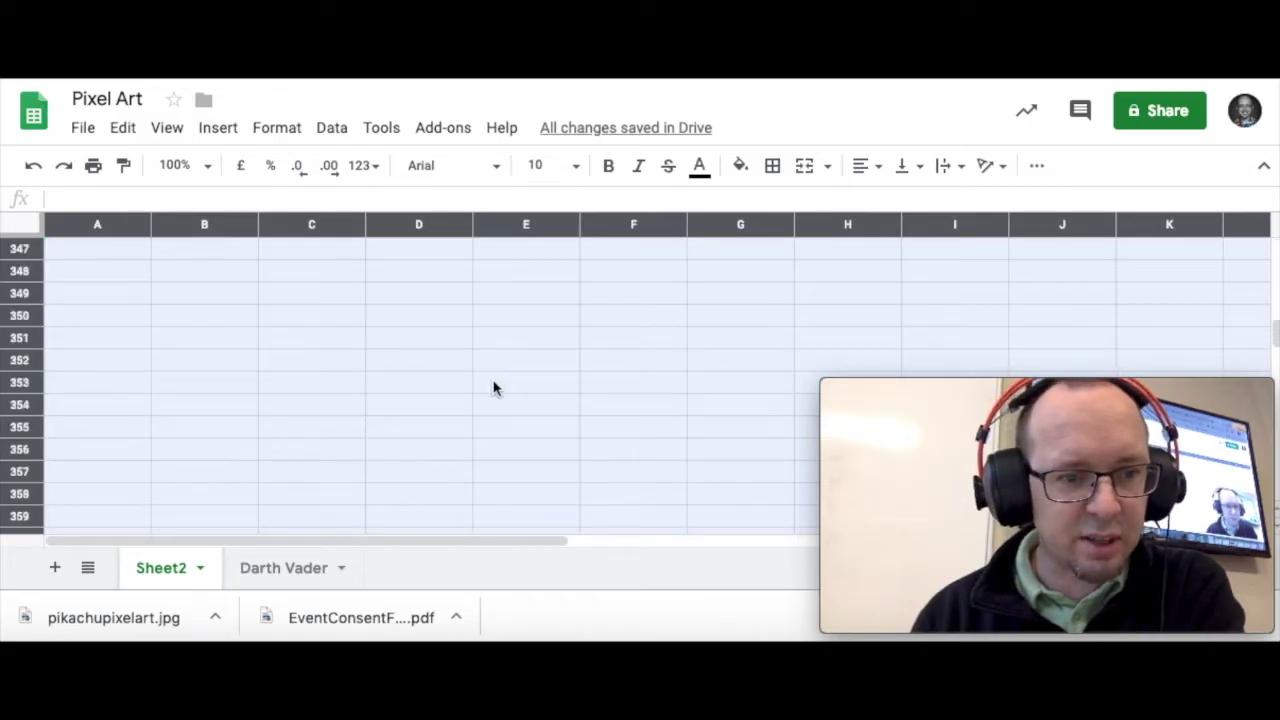
pyautogui.scroll(20, 493, 388)
pyautogui.scroll(20, 493, 388)
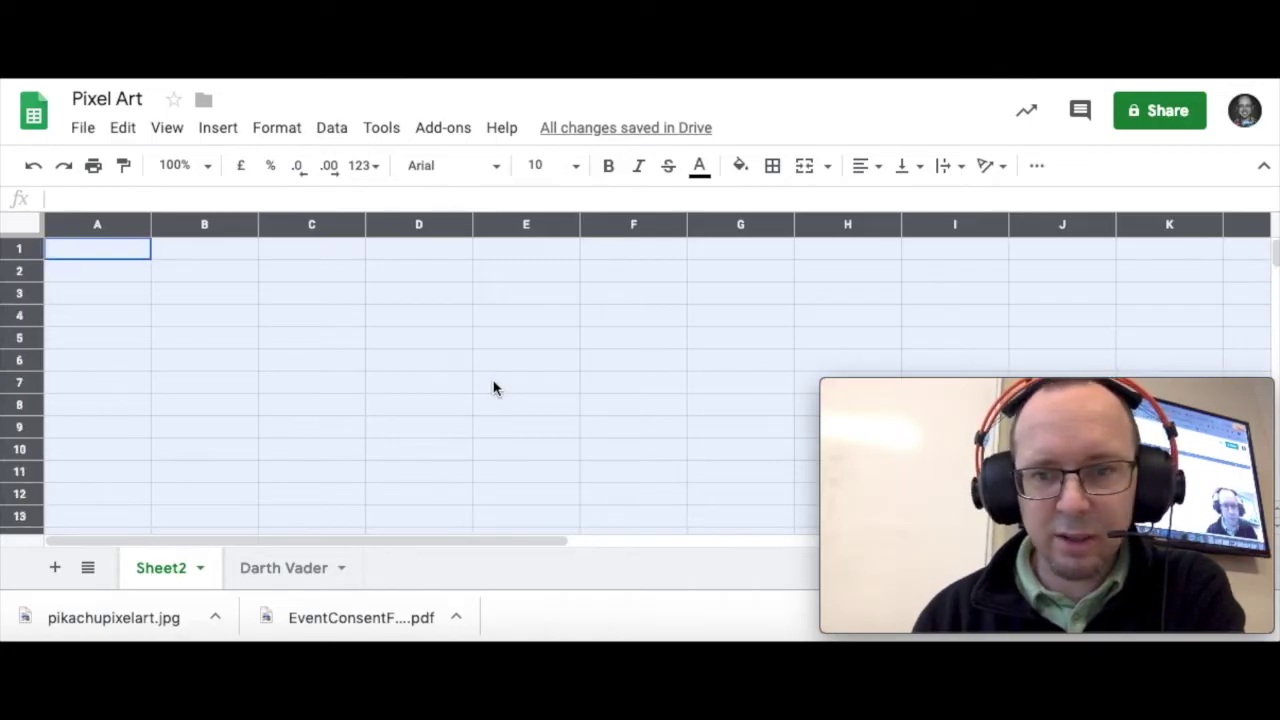
pyautogui.hscroll(5, 493, 388)
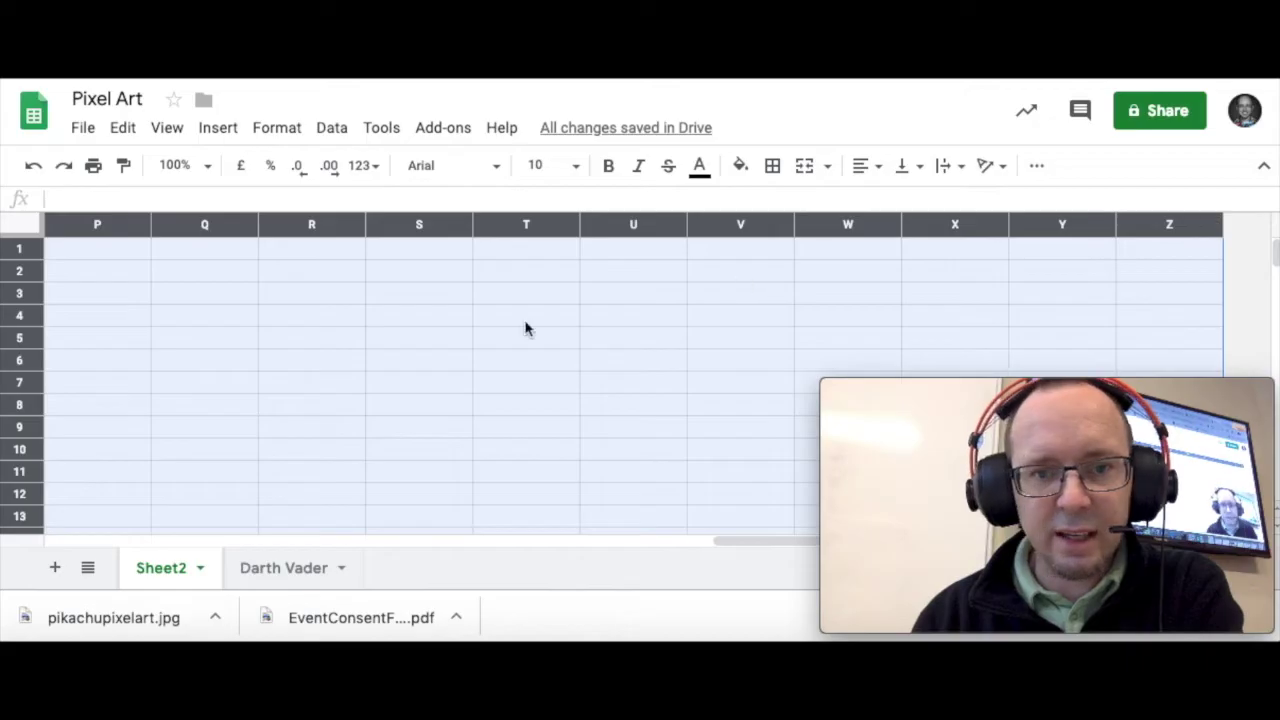
pyautogui.hscroll(-5, 527, 328)
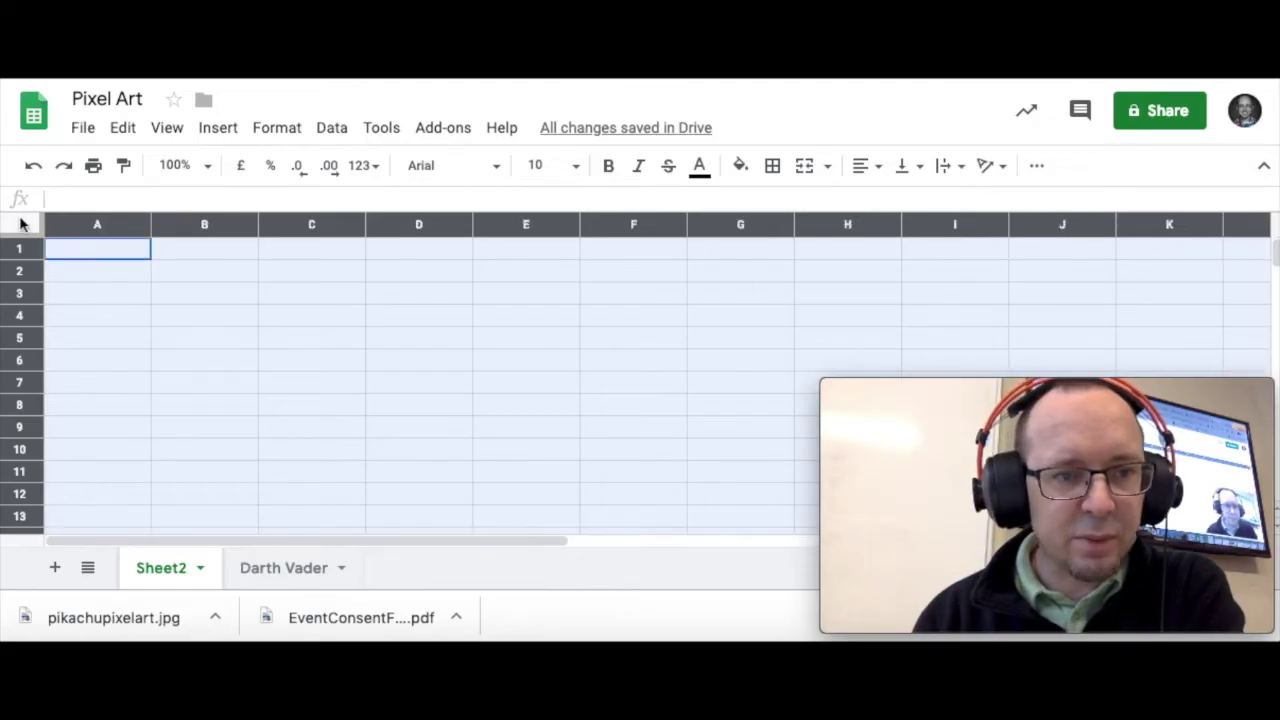
# Select the entire sheet and narrow all its columns together until the cells are roughly square
pyautogui.click(214, 366)
pyautogui.click(20, 226)
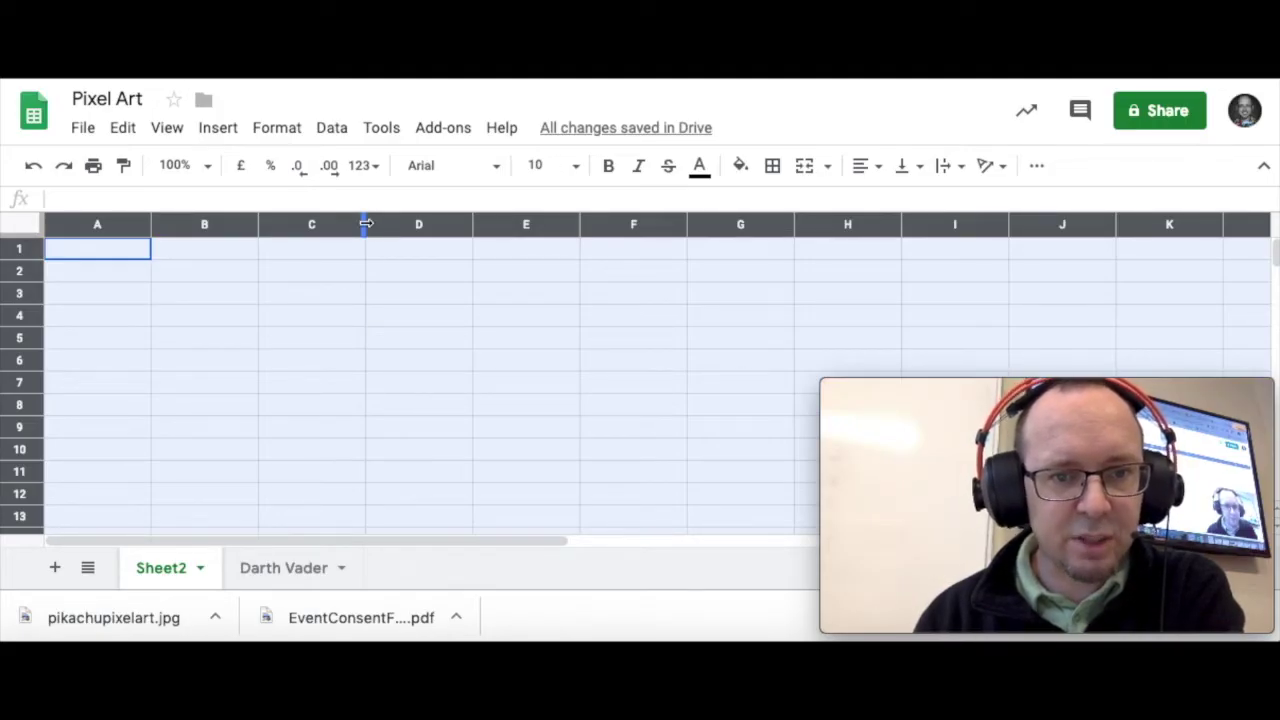
pyautogui.moveTo(366, 224); pyautogui.dragTo(282, 226)
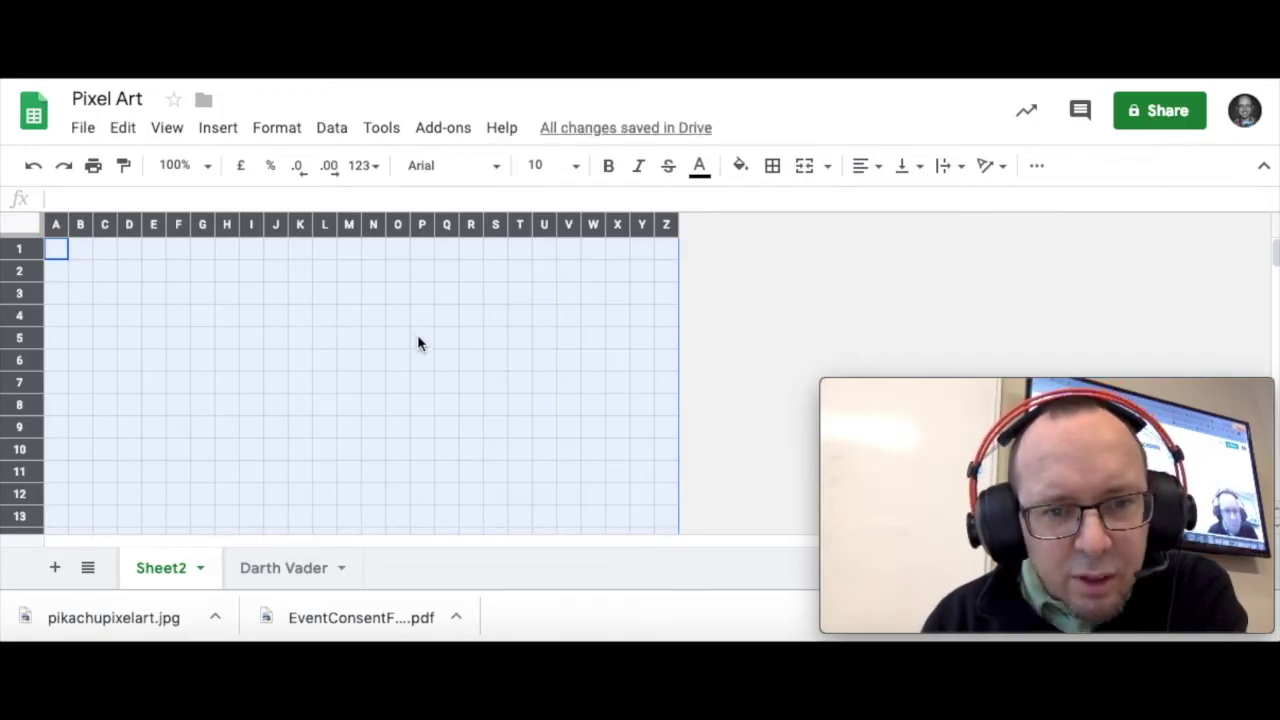
pyautogui.click(352, 300)
pyautogui.click(335, 342)
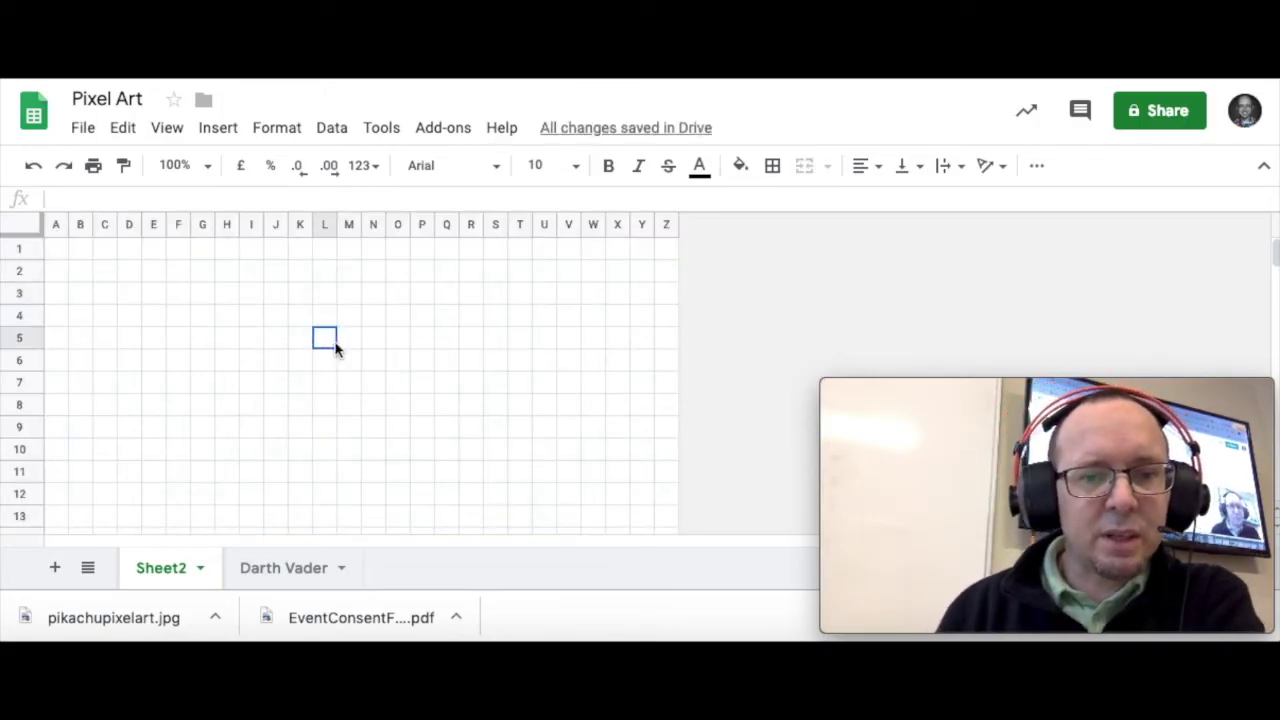
pyautogui.click(234, 317)
pyautogui.click(283, 387)
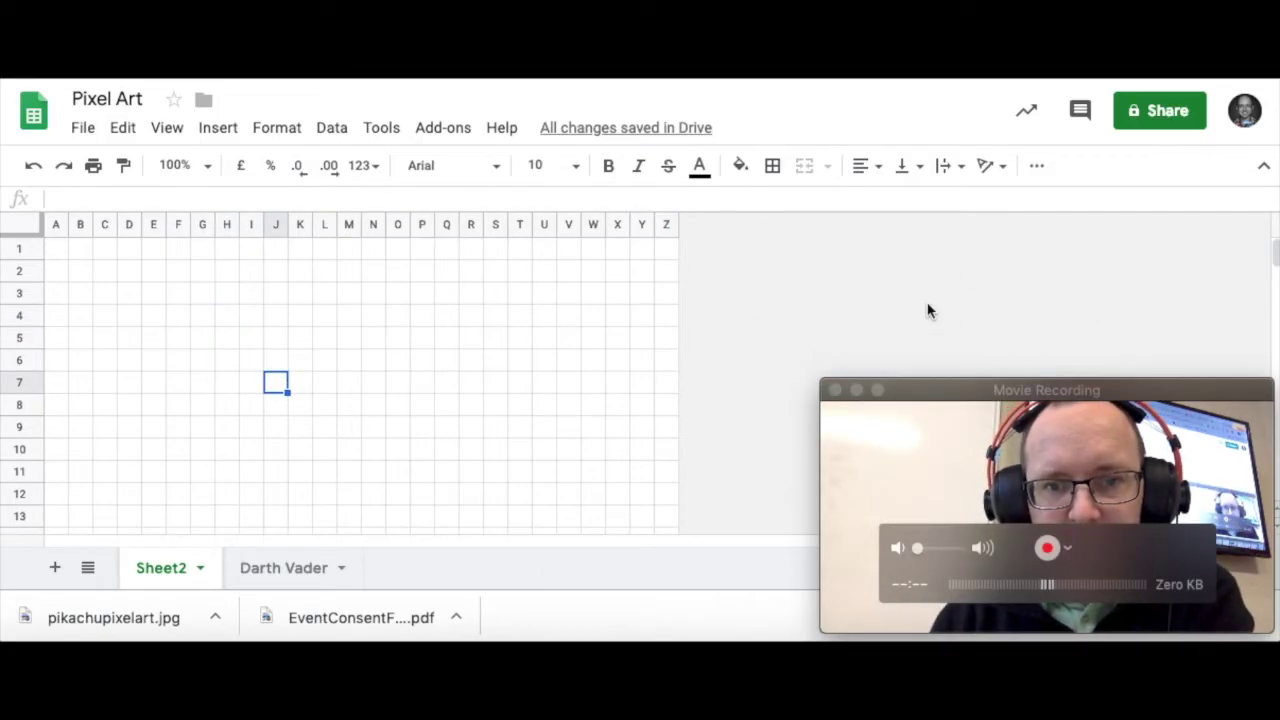
# Select the entire sheet and insert 26 more columns
pyautogui.click(22, 230)
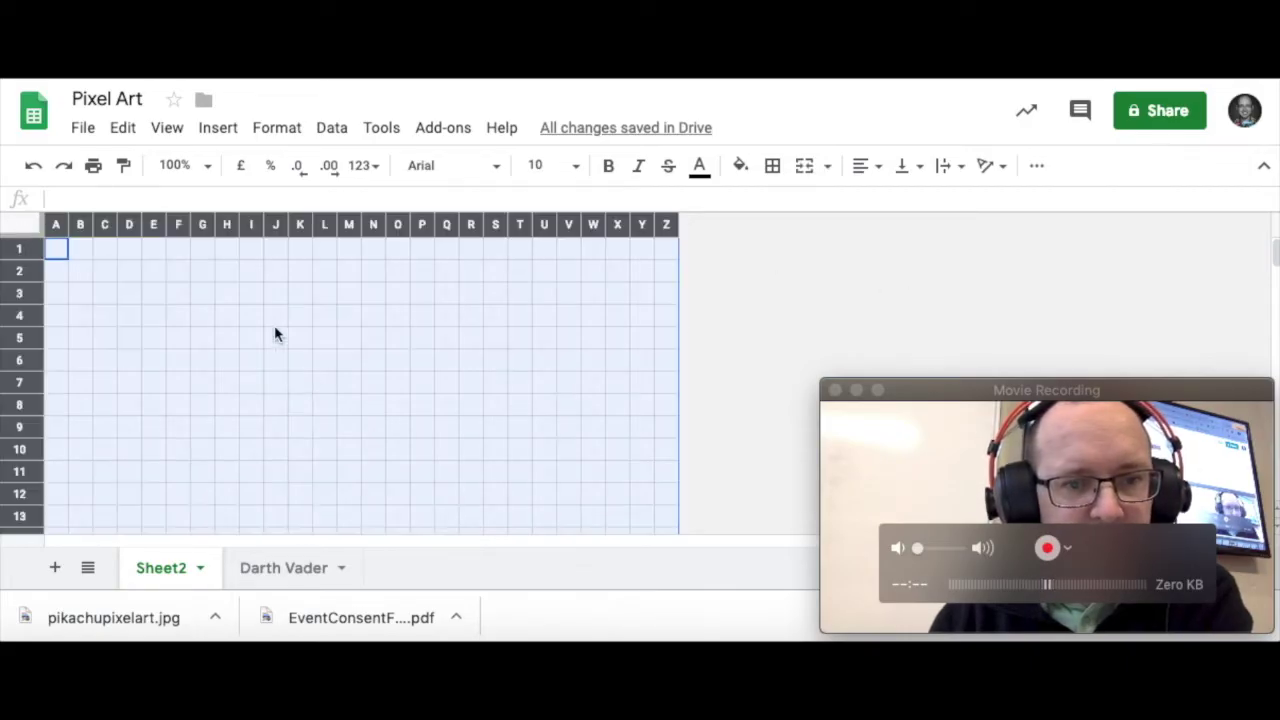
pyautogui.rightClick(359, 341)
pyautogui.scroll(-3, 428, 430)
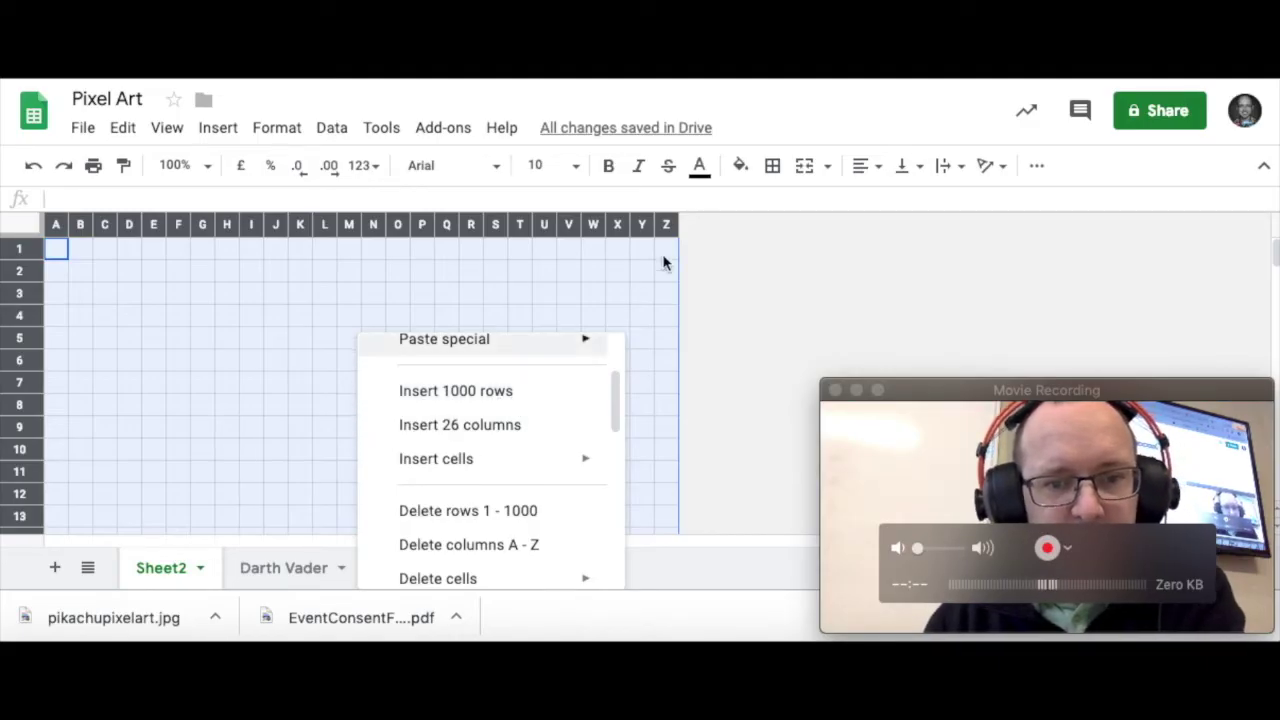
pyautogui.click(465, 434)
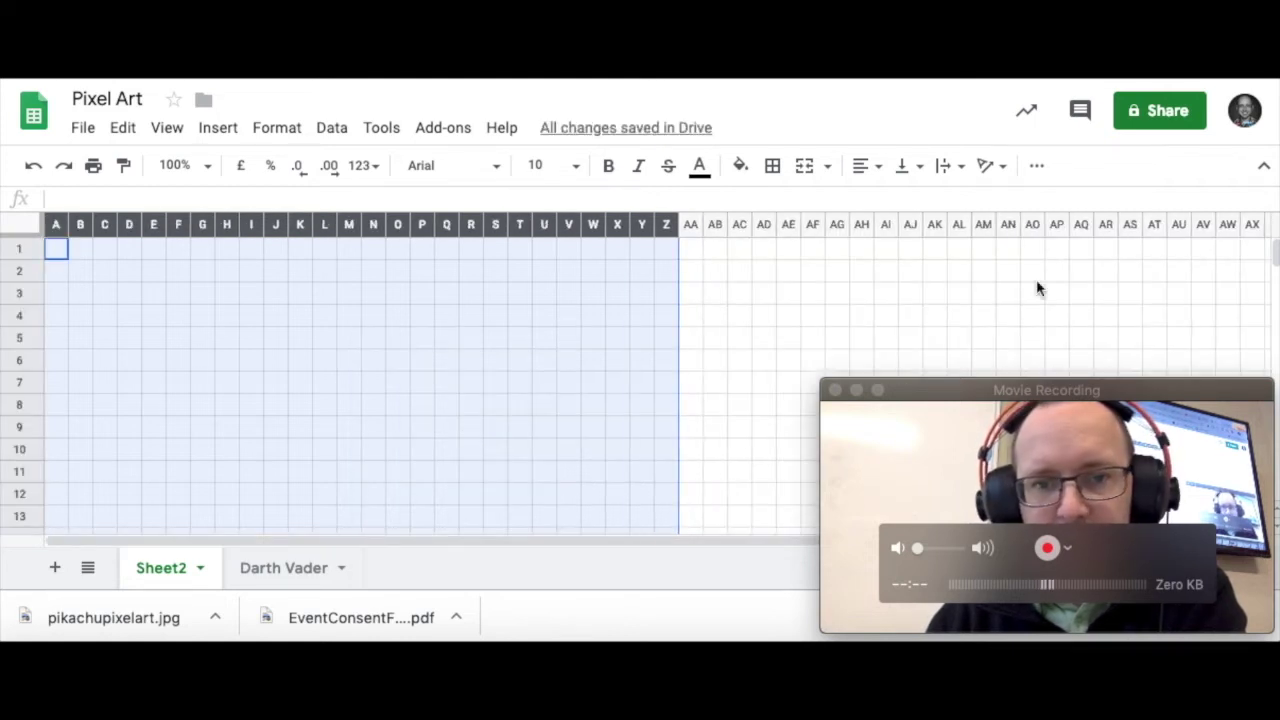
pyautogui.click(465, 307)
pyautogui.click(349, 318)
pyautogui.press('Up')
pyautogui.press('Up')
pyautogui.press('Up')
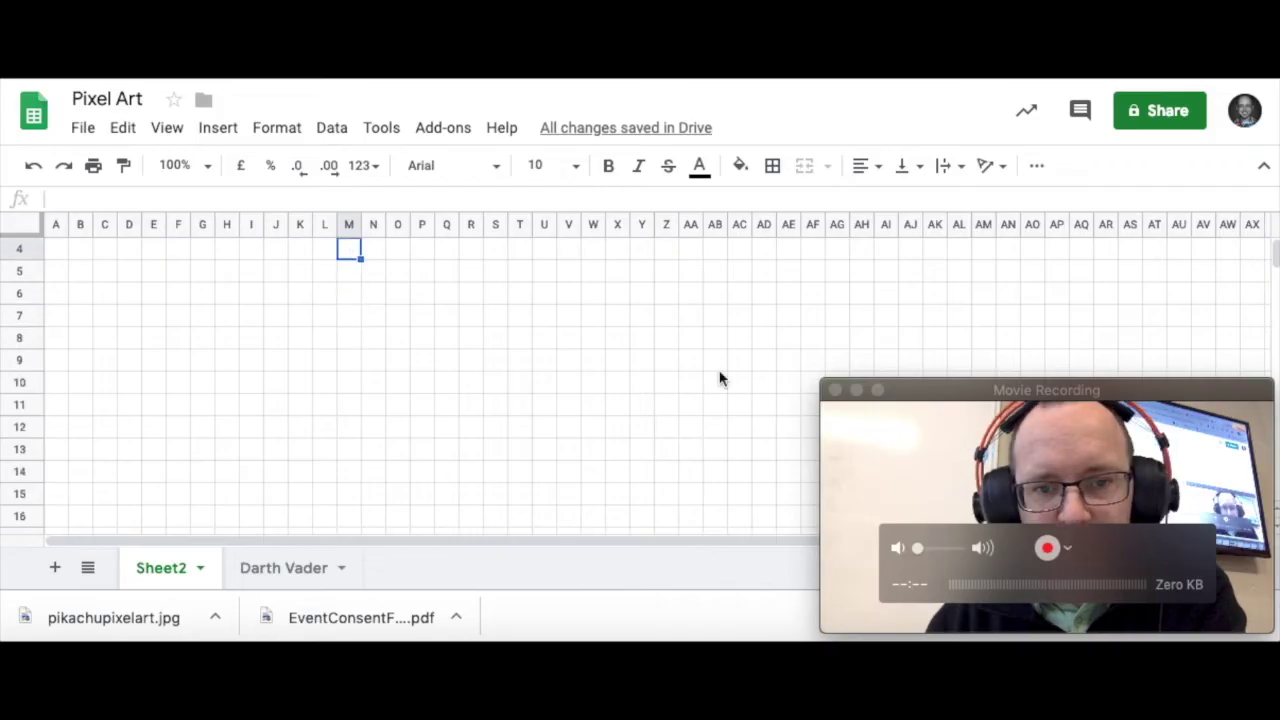
pyautogui.press('Down')
pyautogui.press('Down')
pyautogui.press('Down')
pyautogui.click(276, 295)
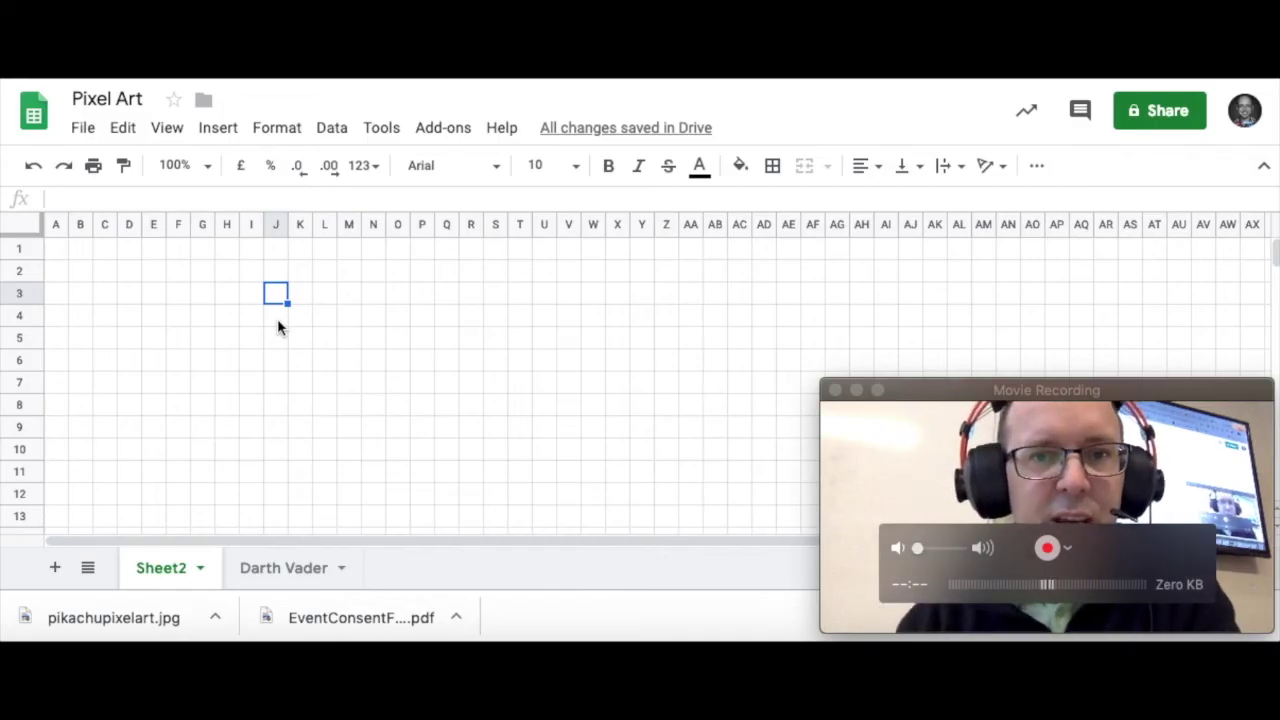
# Insert the downloaded picture pikachupixelart.jpg as an image over the cells
pyautogui.click(255, 295)
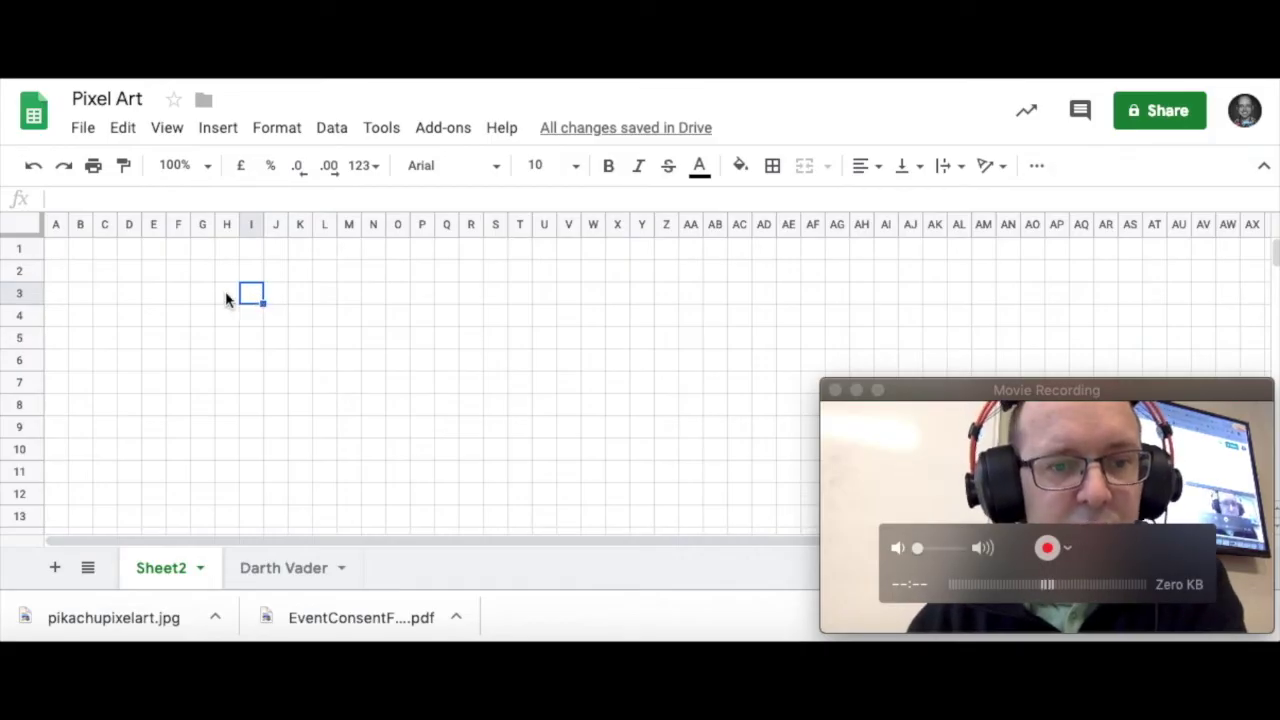
pyautogui.click(220, 129)
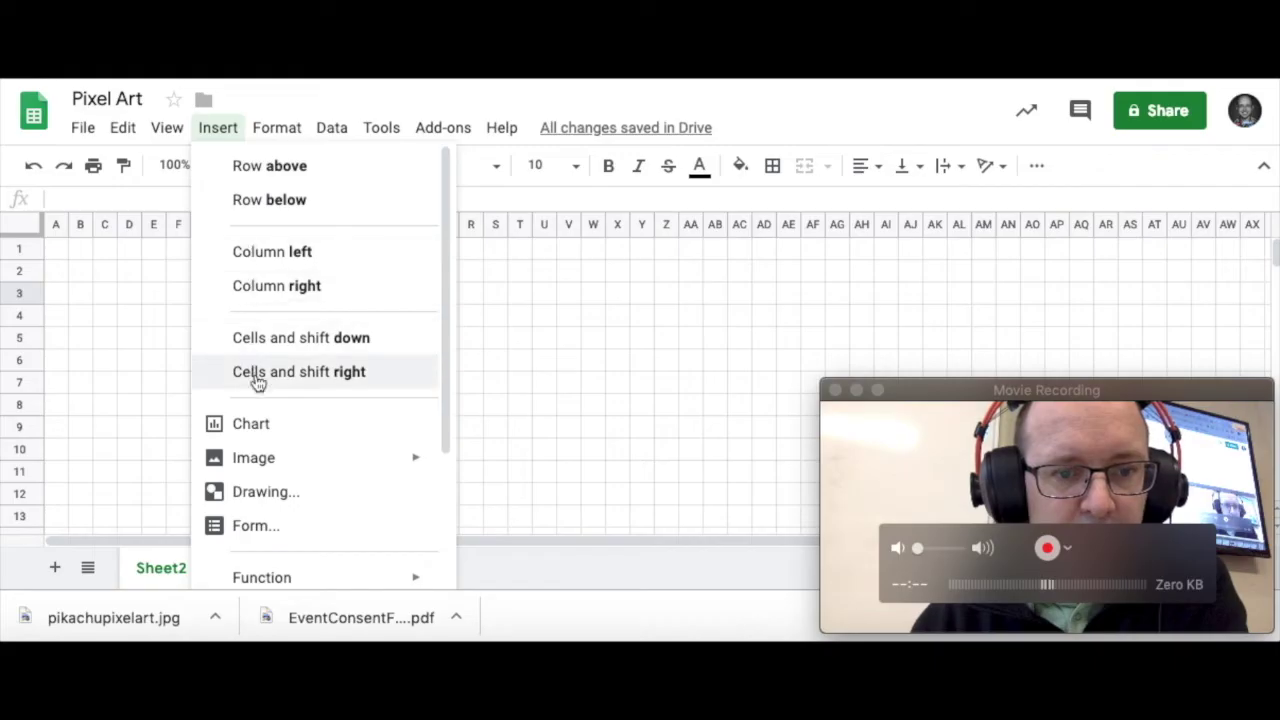
pyautogui.moveTo(230, 468)
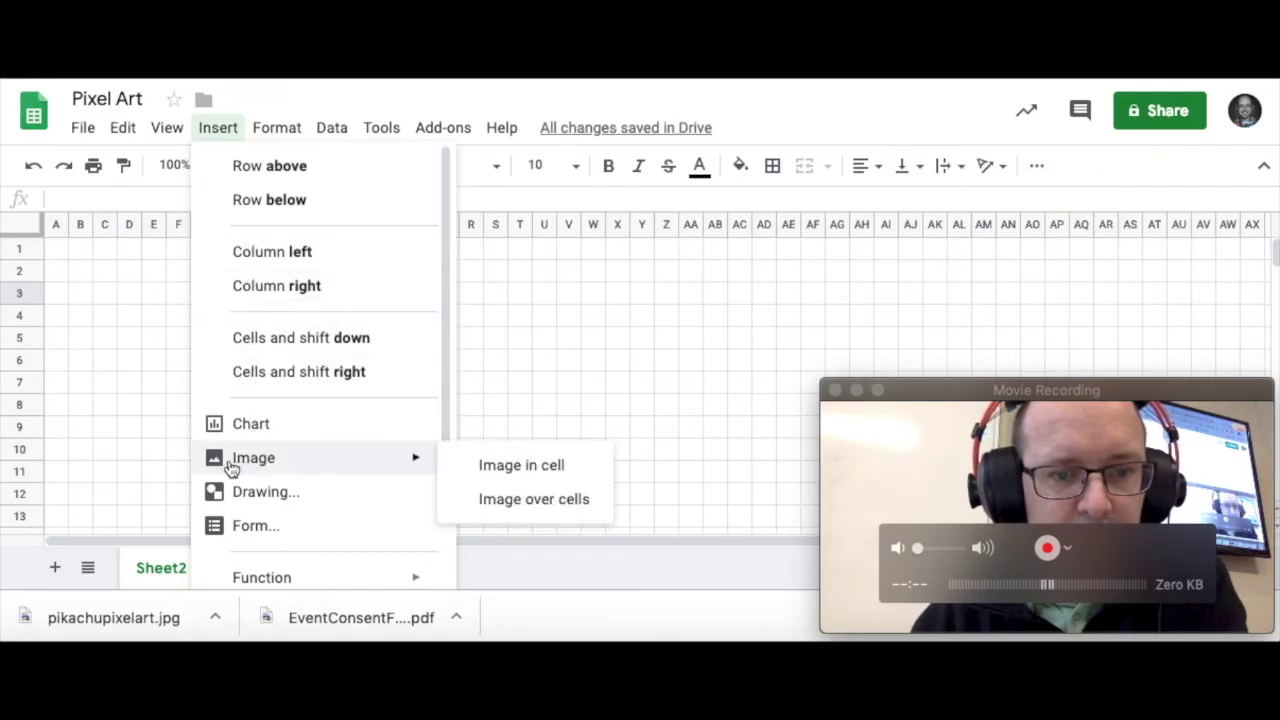
pyautogui.click(538, 506)
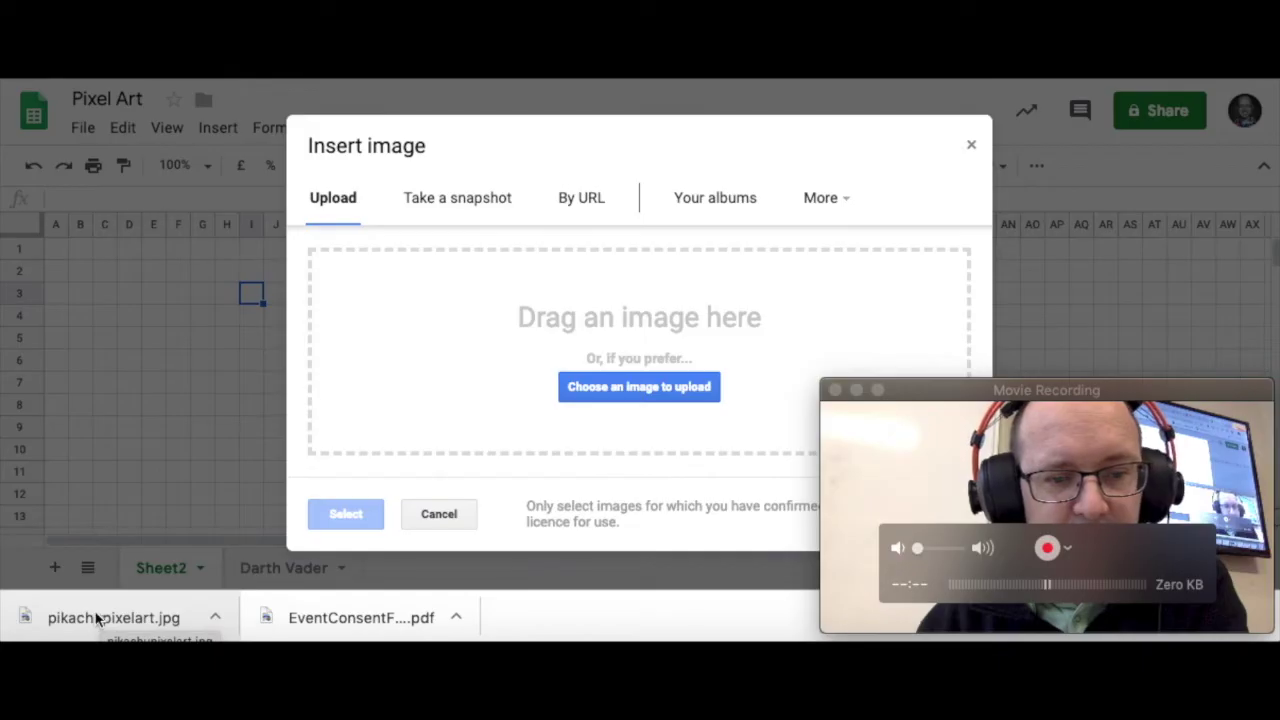
pyautogui.moveTo(98, 620); pyautogui.dragTo(506, 357)
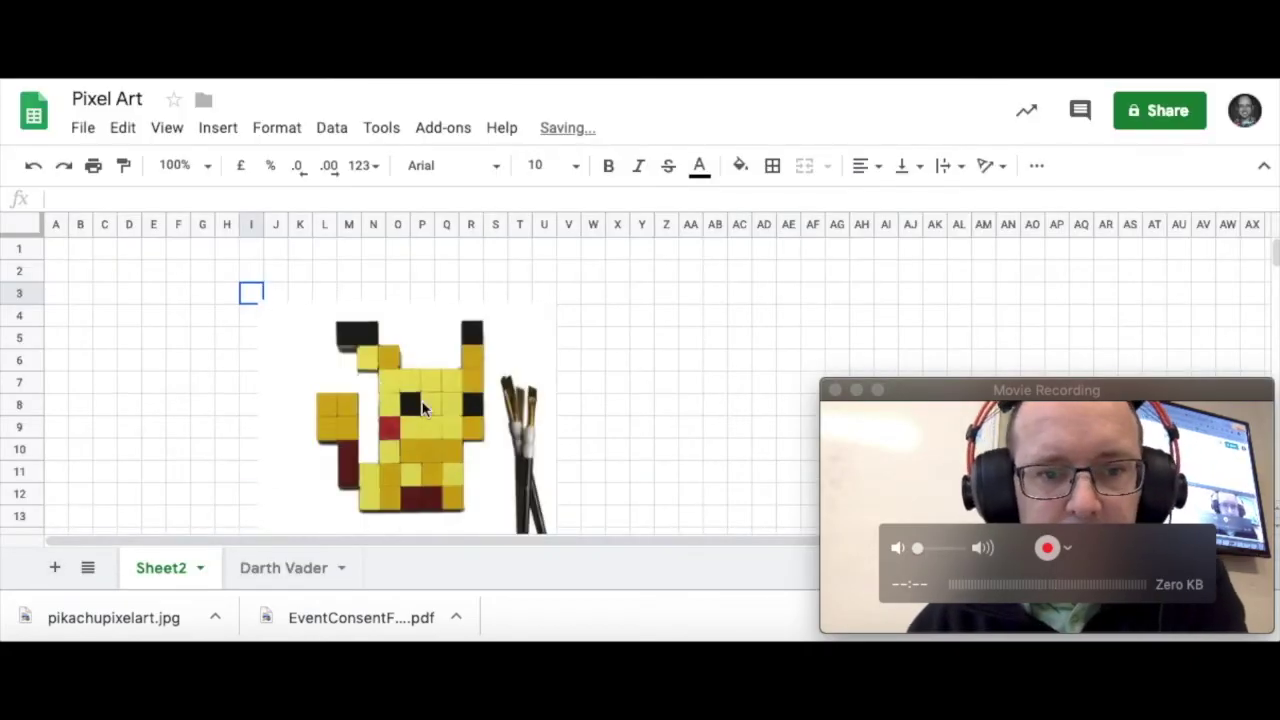
# Move the Pikachu picture so it covers about columns R to AC and rows 2 to 12
pyautogui.click(390, 406)
pyautogui.moveTo(354, 398); pyautogui.dragTo(553, 360)
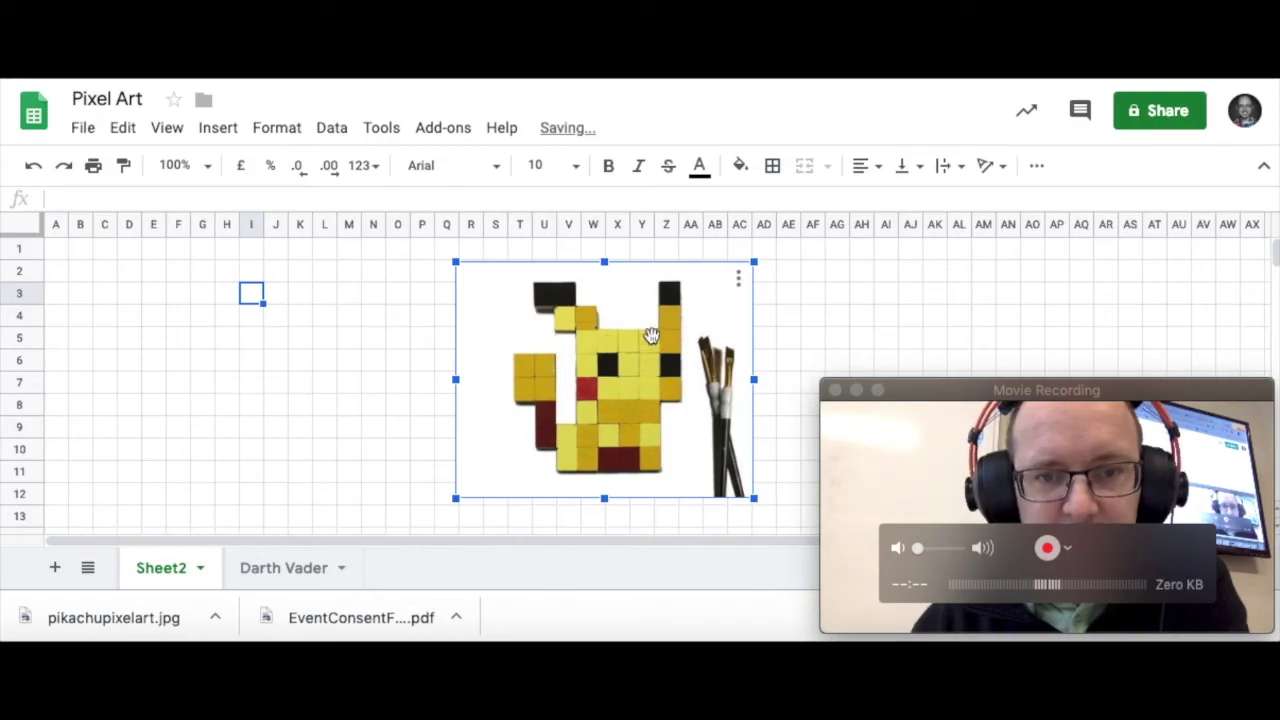
pyautogui.click(280, 389)
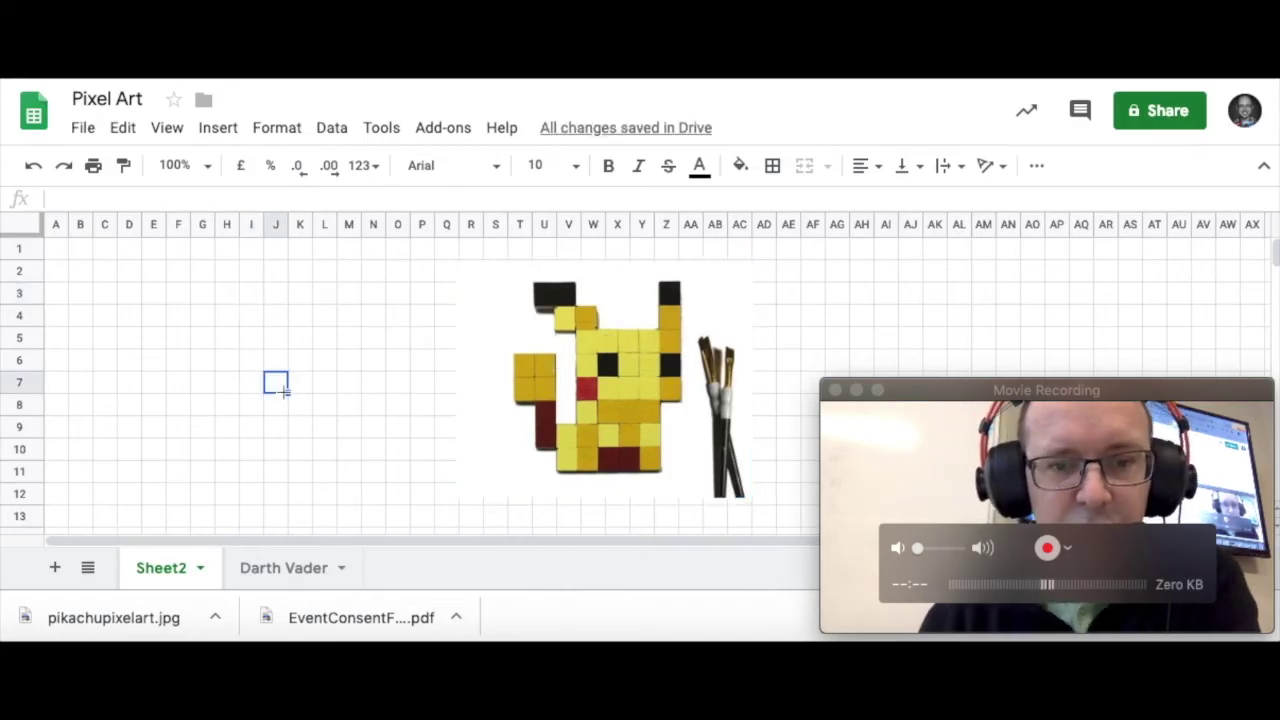
# Fill cells D3 and E3 with black to match the tip of the picture's first ear
pyautogui.moveTo(134, 296); pyautogui.dragTo(154, 291)
pyautogui.click(130, 296)
pyautogui.click(148, 296)
pyautogui.click(157, 344)
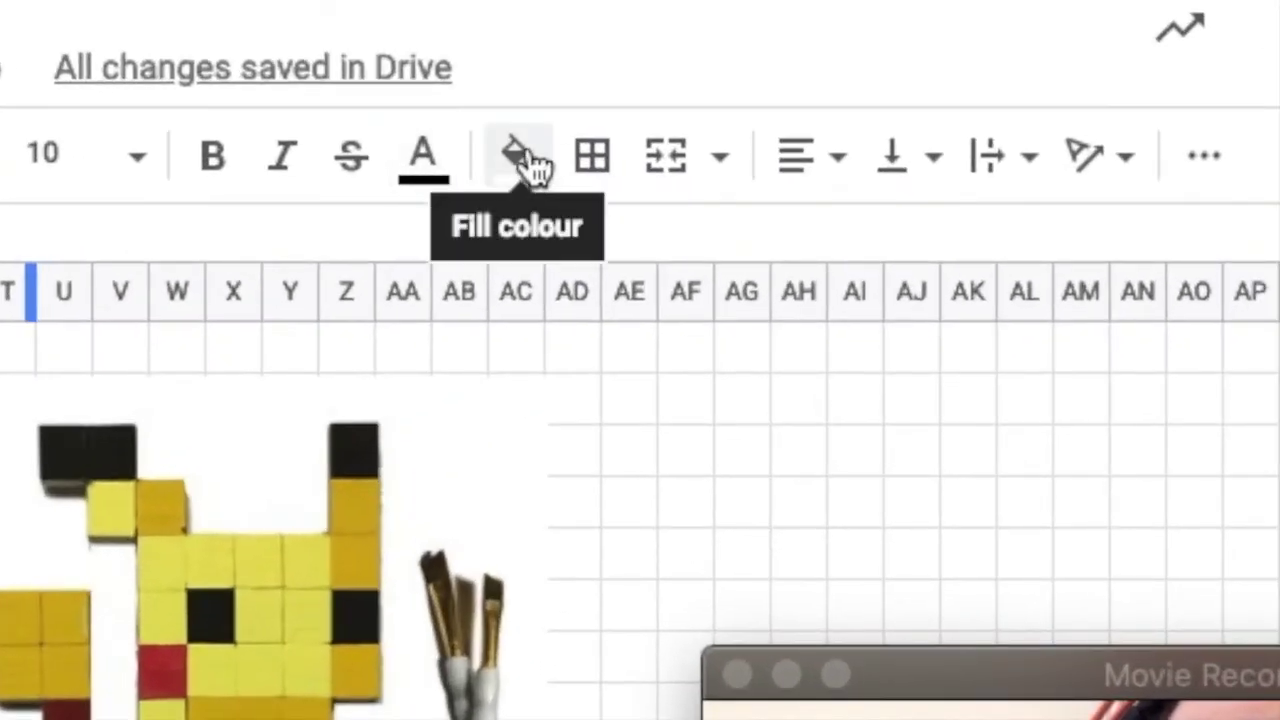
pyautogui.click(530, 165)
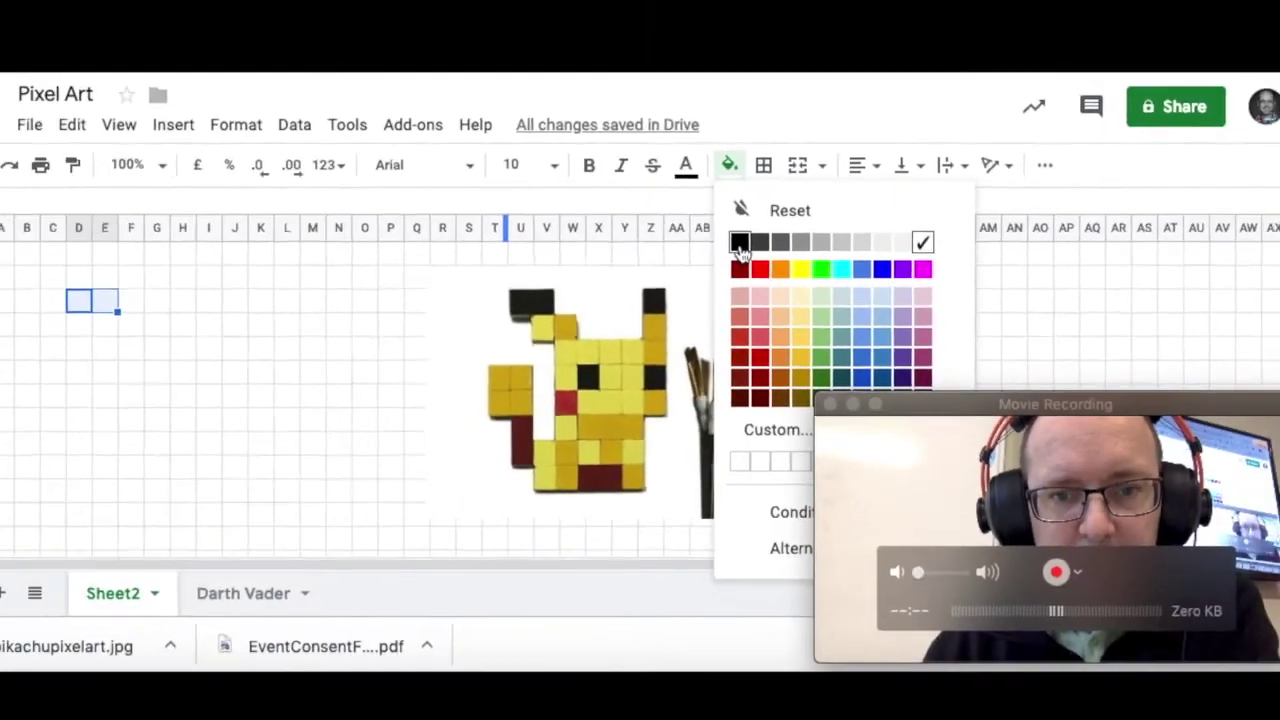
pyautogui.click(540, 321)
pyautogui.click(343, 366)
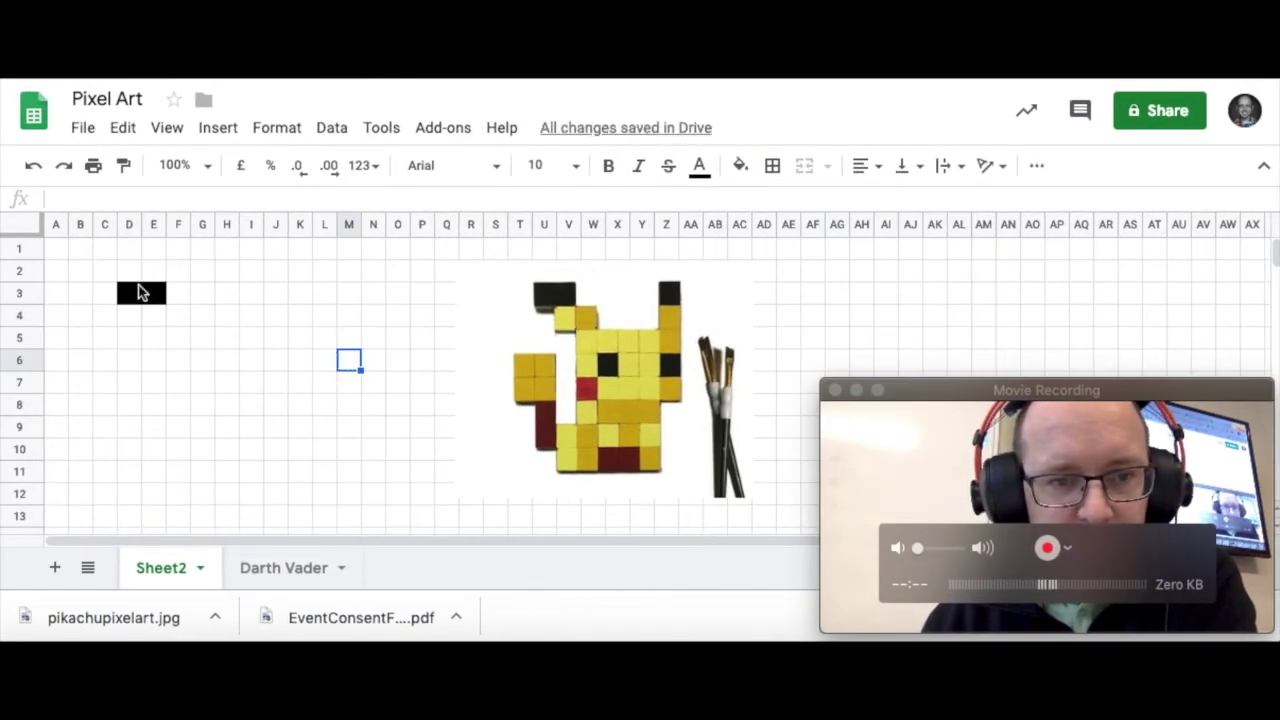
# Fill cell E4 with bright yellow and cell F4 with orange for the next row of the ear
pyautogui.click(156, 316)
pyautogui.click(740, 165)
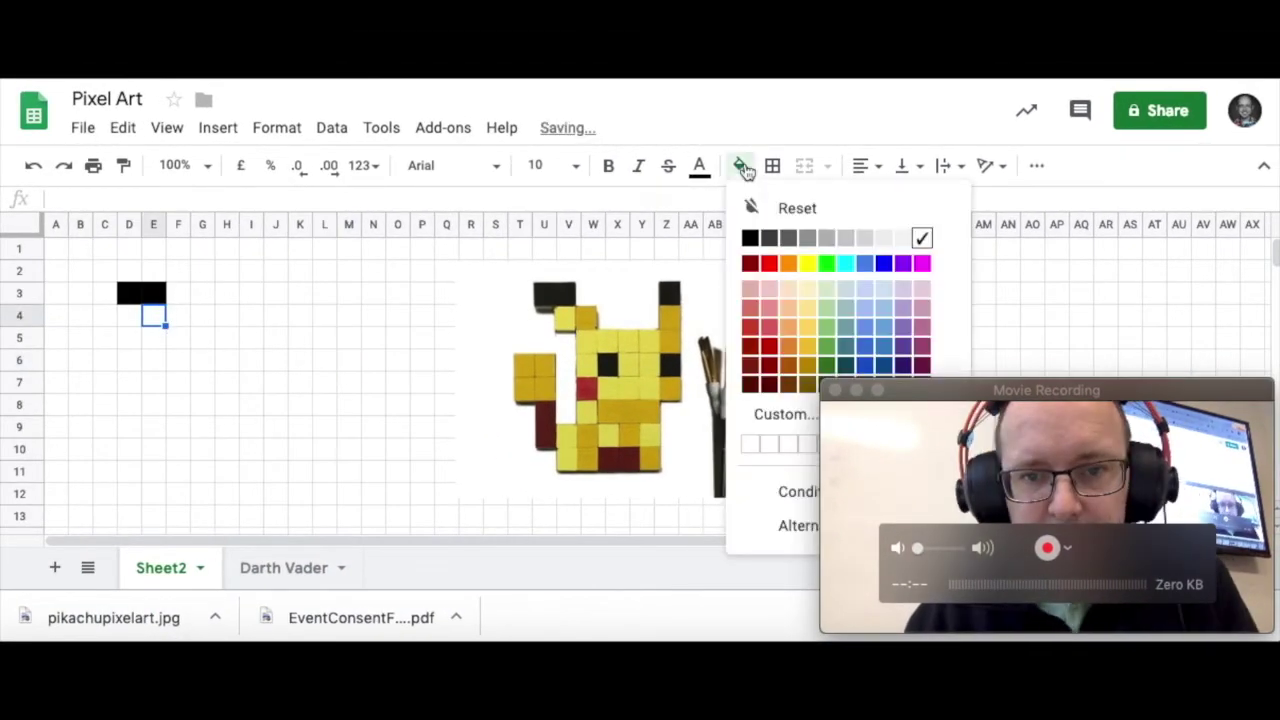
pyautogui.click(810, 264)
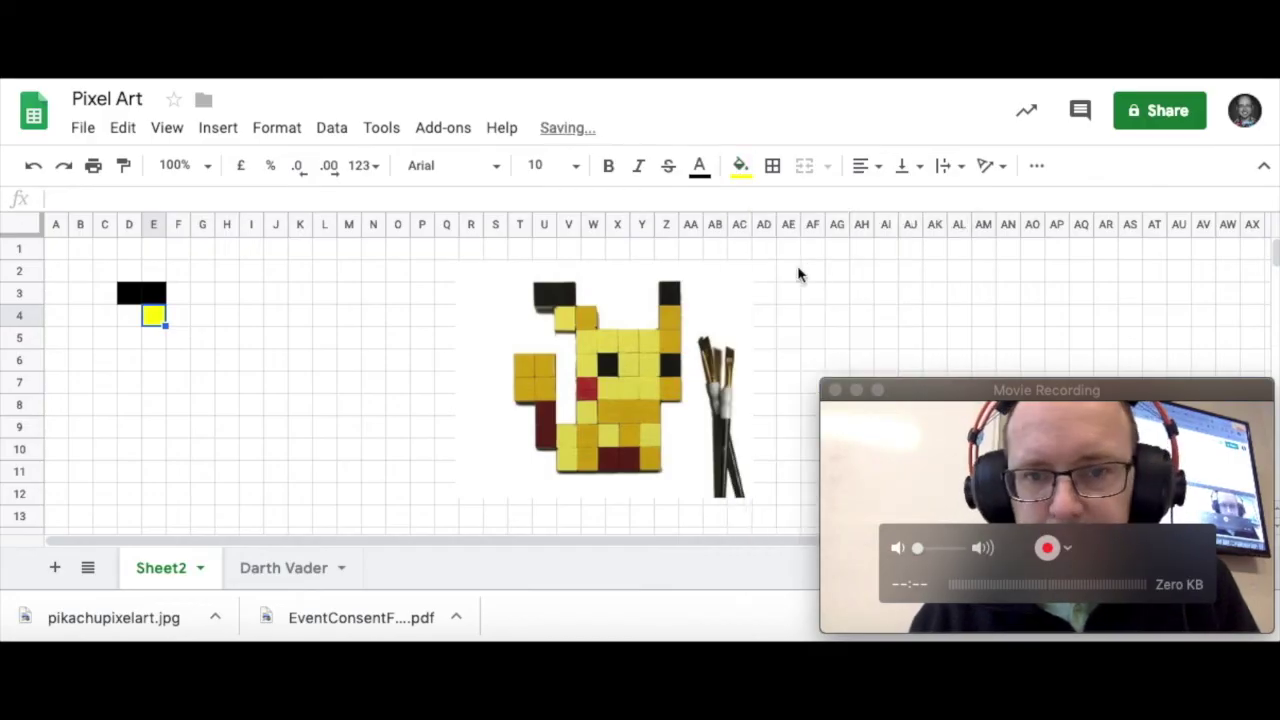
pyautogui.click(177, 316)
pyautogui.press('super+y')
pyautogui.click(204, 360)
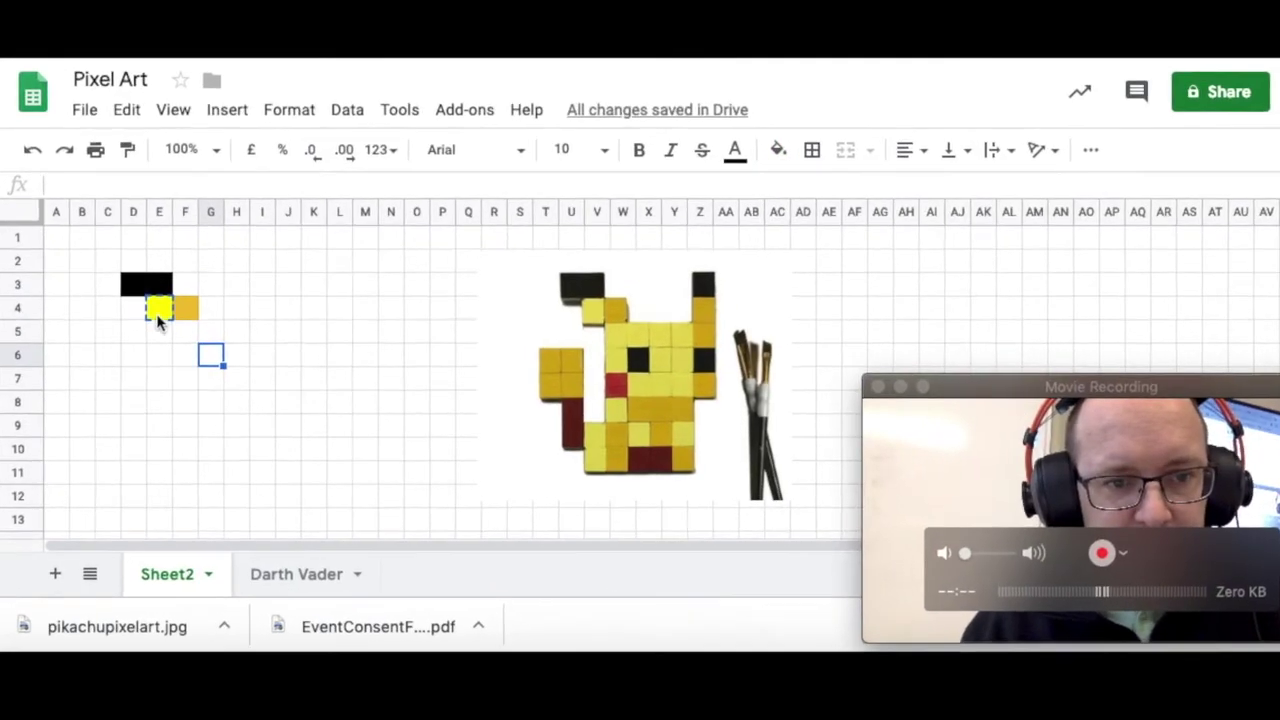
# Copy the yellow cell E4 and paste it into cell F5
pyautogui.click(158, 316)
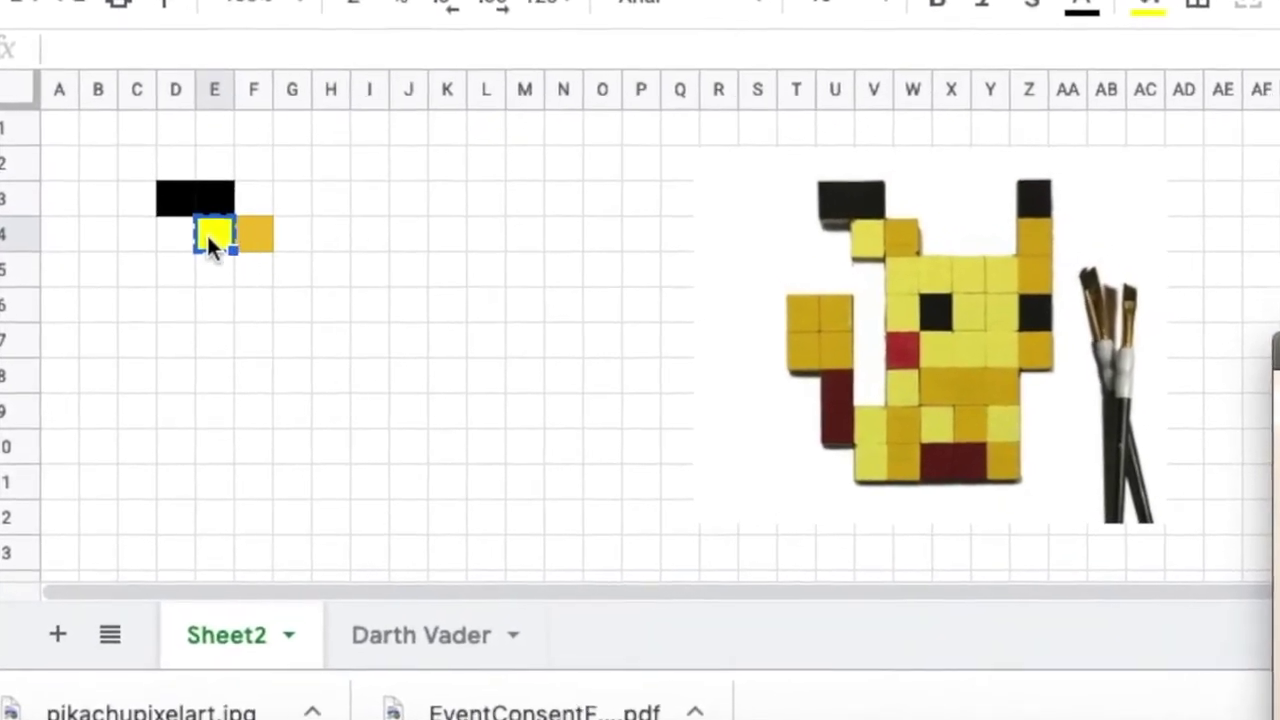
pyautogui.click(225, 271)
pyautogui.click(224, 232)
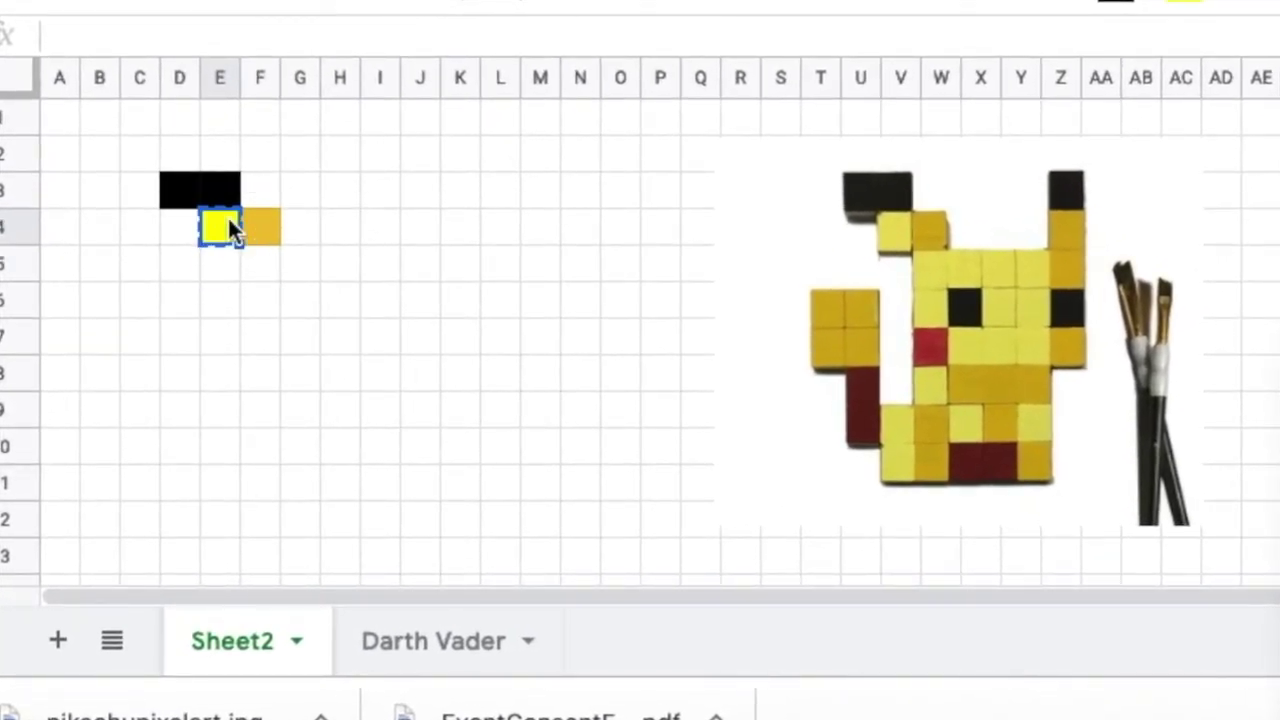
pyautogui.press('super+c')
pyautogui.click(266, 268)
pyautogui.press('super+v')
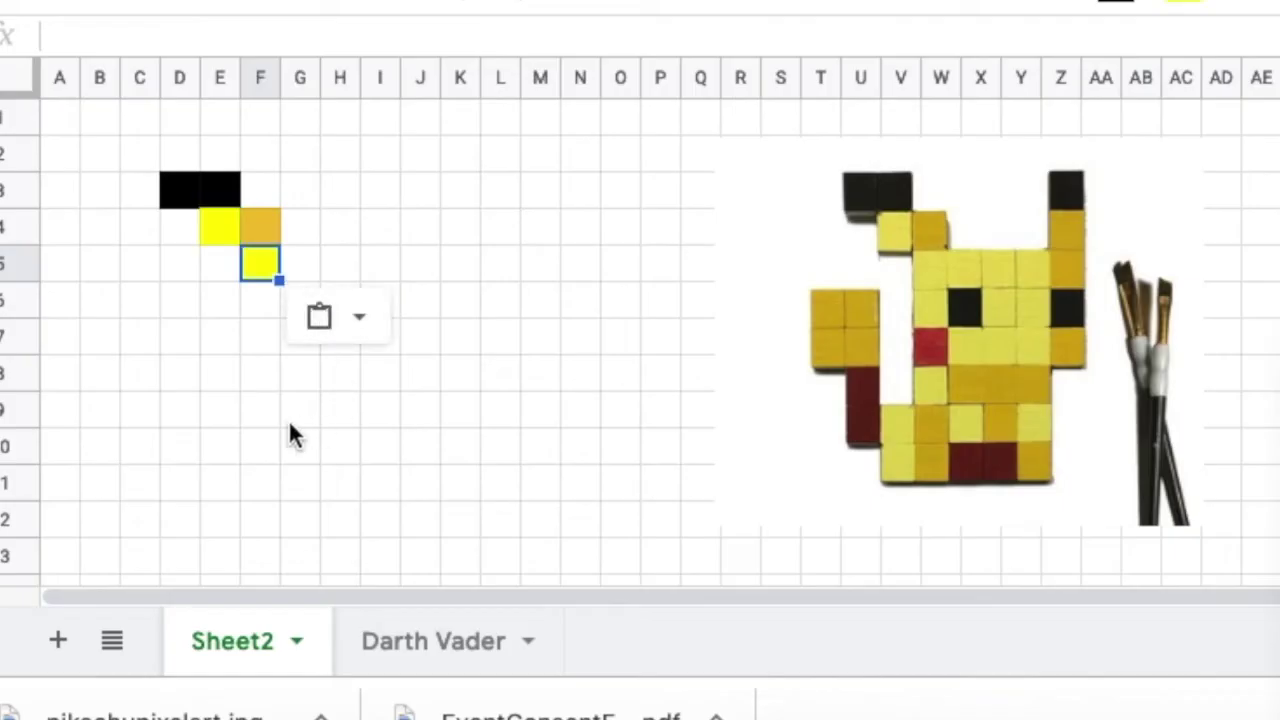
pyautogui.click(280, 418)
pyautogui.click(263, 275)
# Paste the copied yellow cell into G5, H5 and I5 to extend the top row of the head
pyautogui.click(303, 274)
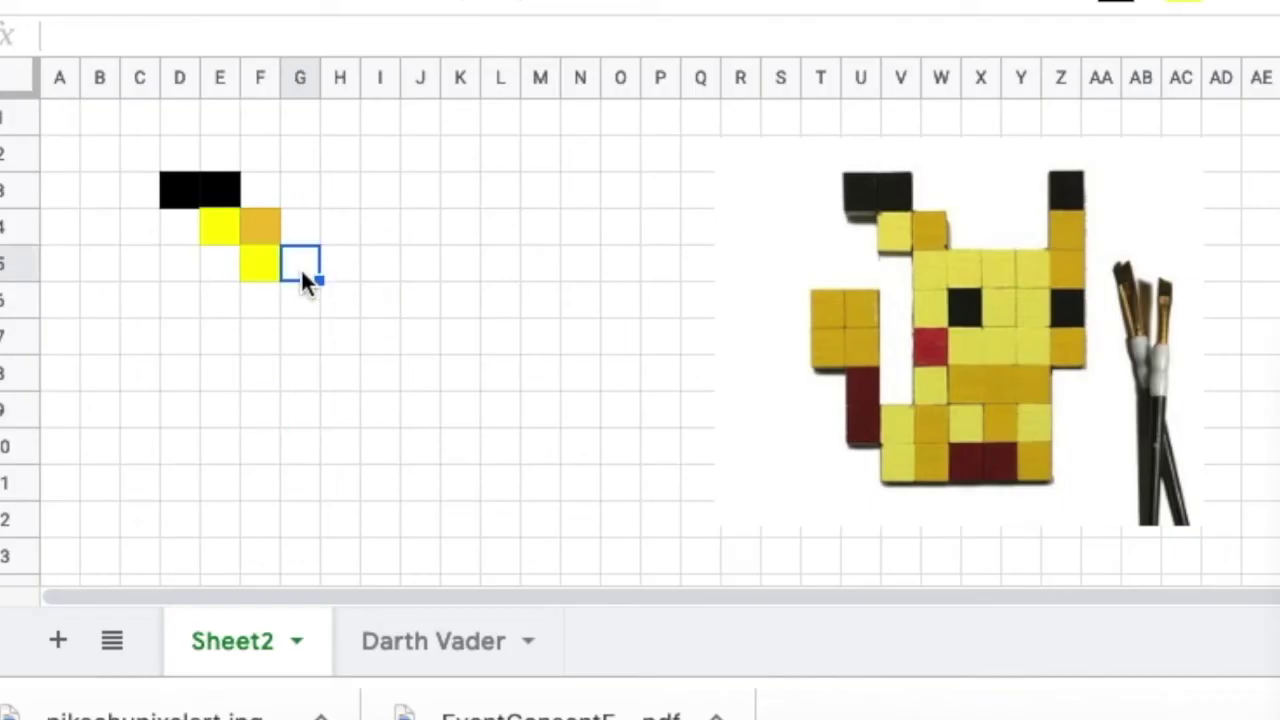
pyautogui.press('super+v')
pyautogui.click(341, 264)
pyautogui.press('super+v')
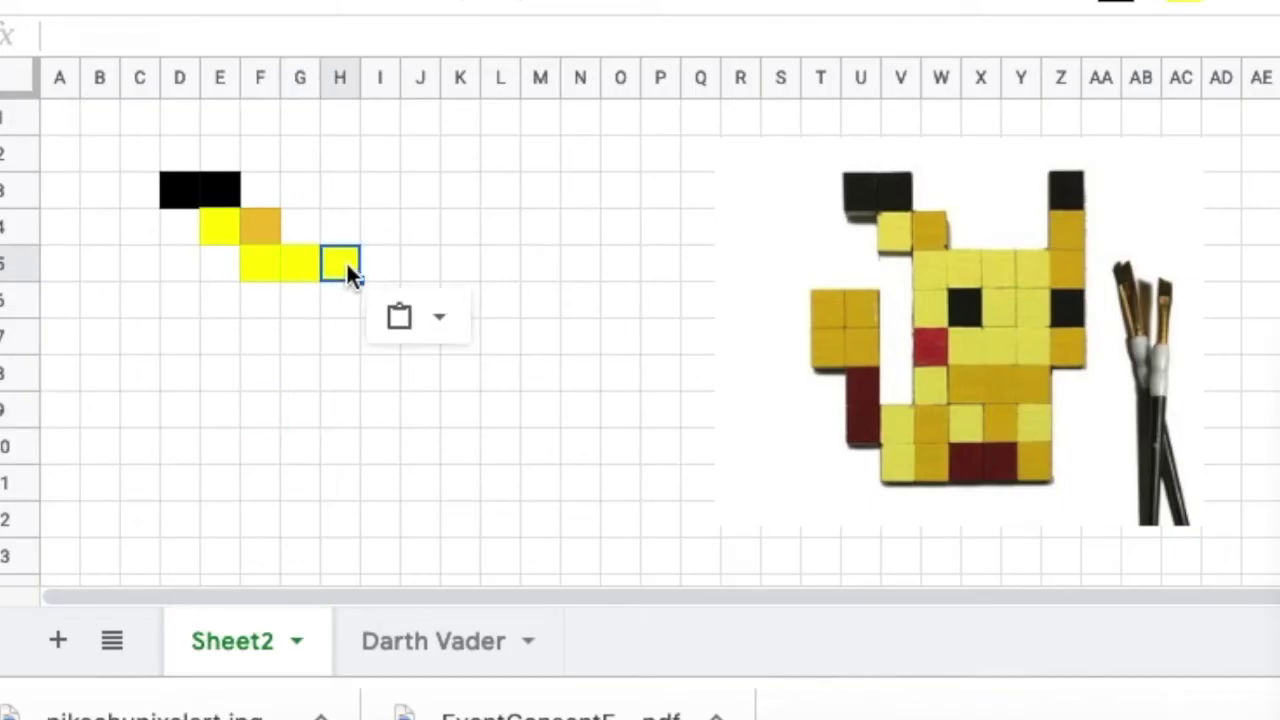
pyautogui.click(377, 258)
pyautogui.press('super+v')
pyautogui.click(346, 403)
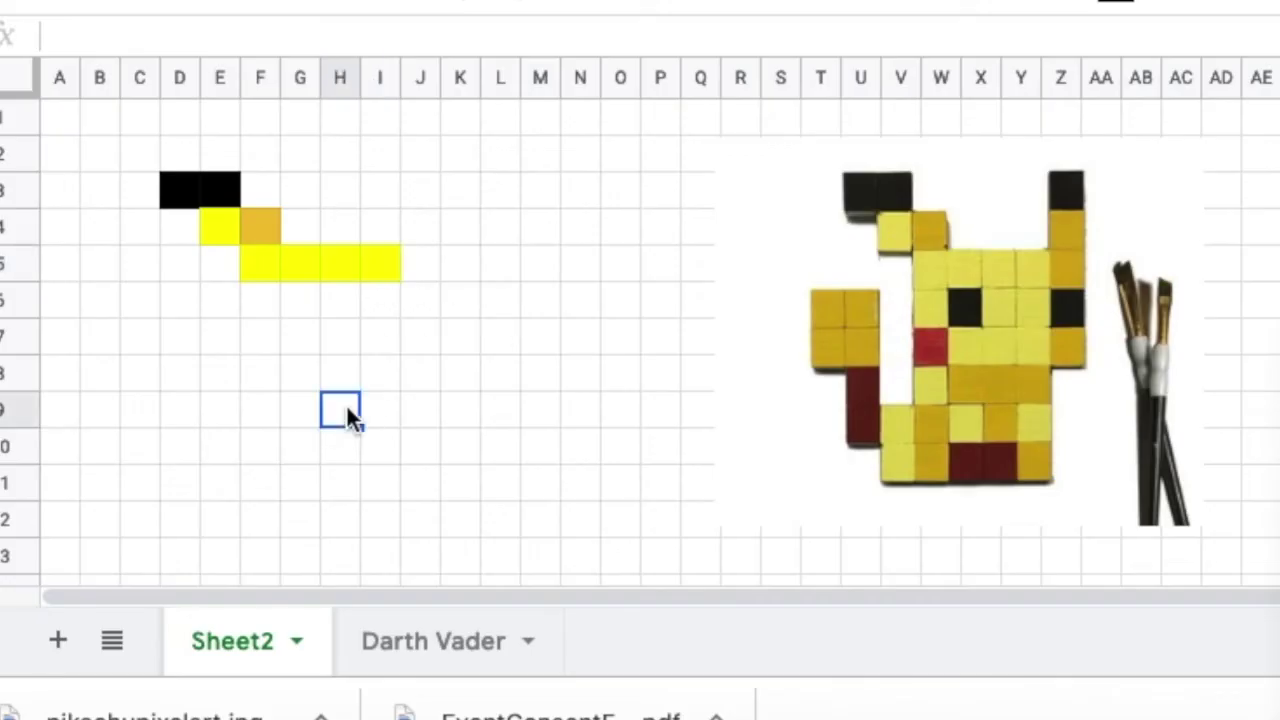
# Undo the yellow pastes in cells G5, H5 and I5
pyautogui.press('super+z')
pyautogui.press('super+z')
pyautogui.press('super+z')
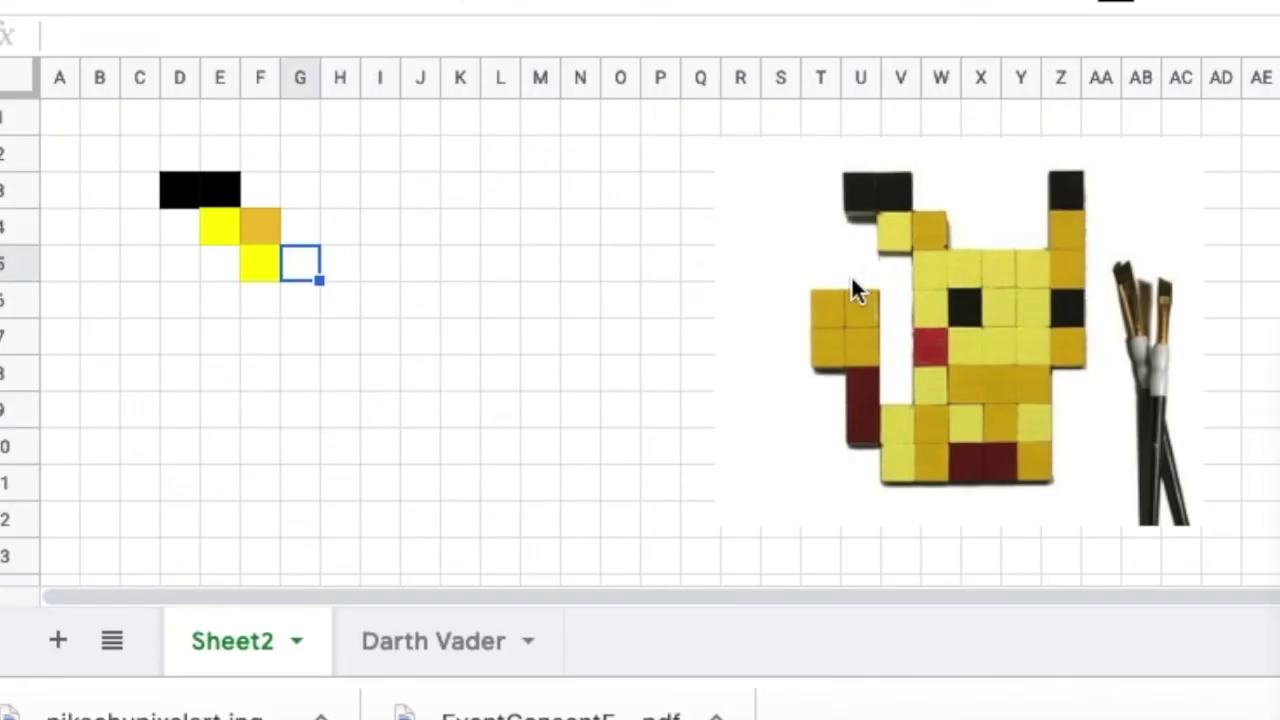
# Autofill the yellow colour of cell F5 across to I5 to form the top row of the head
pyautogui.click(253, 265)
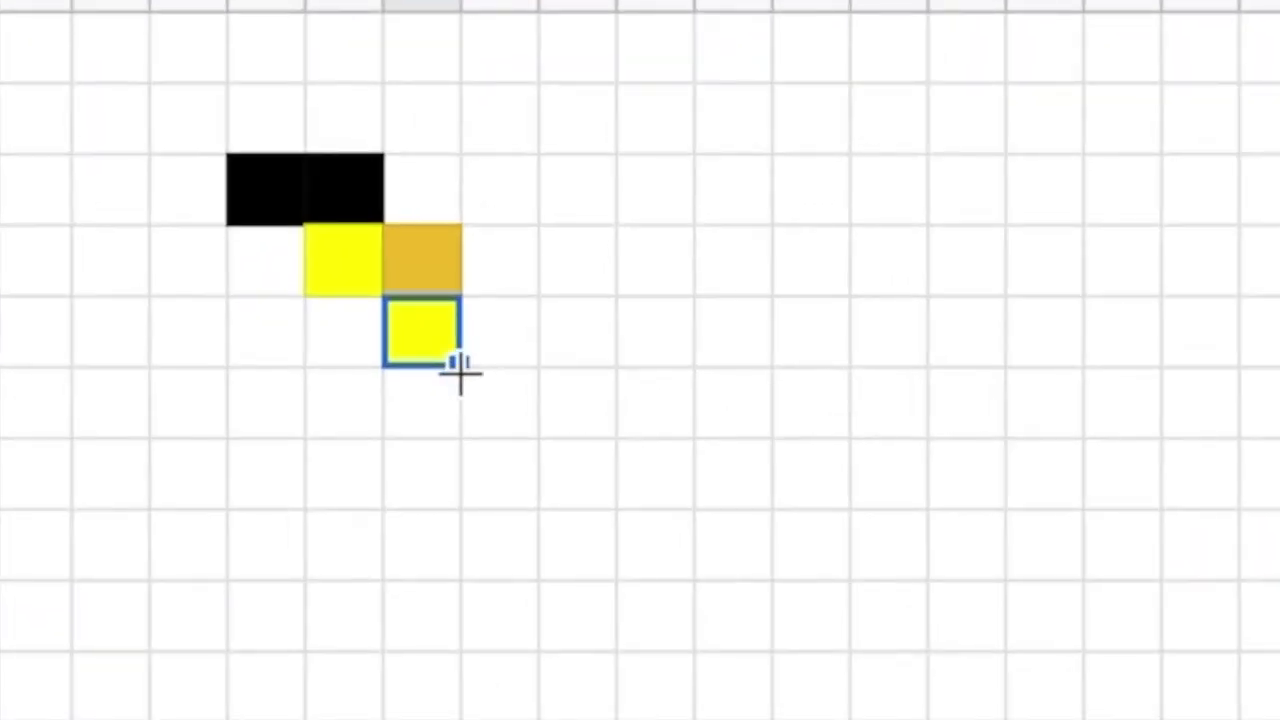
pyautogui.moveTo(459, 368); pyautogui.dragTo(660, 357)
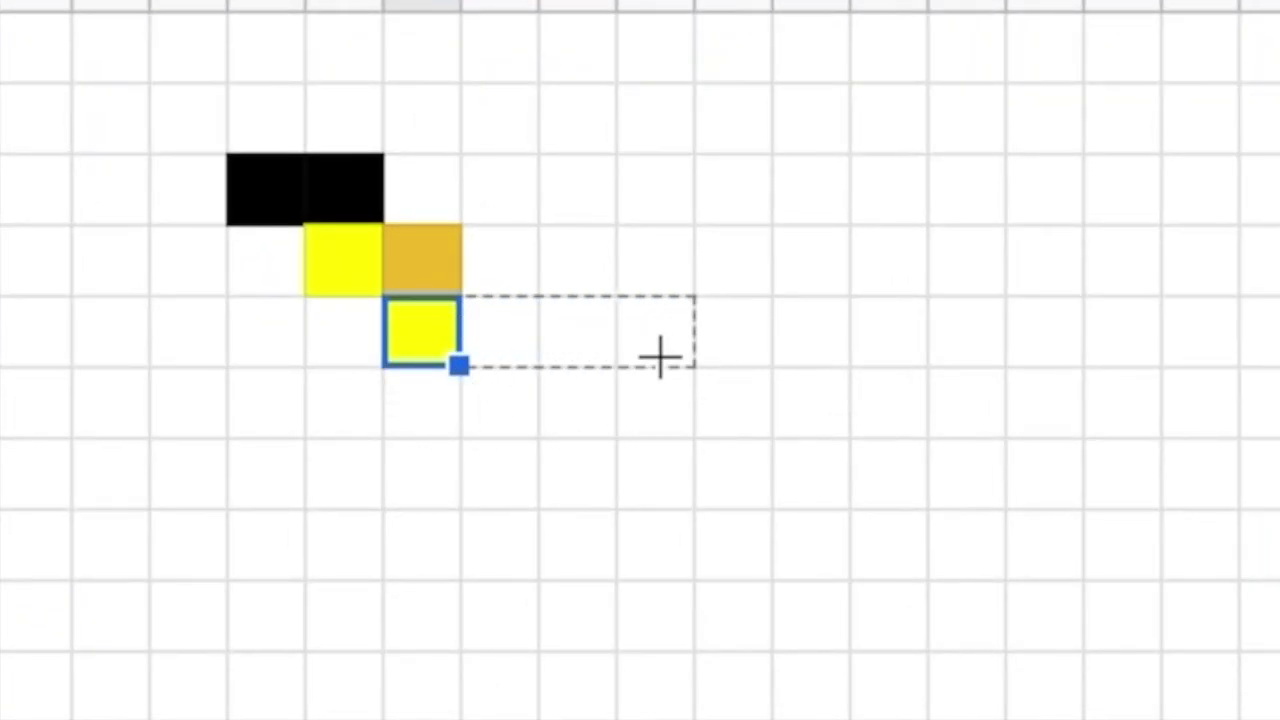
pyautogui.click(660, 560)
# Select the yellow cells H5:I5 and autofill them down to row 7 to fill part of the face
pyautogui.click(584, 336)
pyautogui.moveTo(584, 336); pyautogui.dragTo(666, 355)
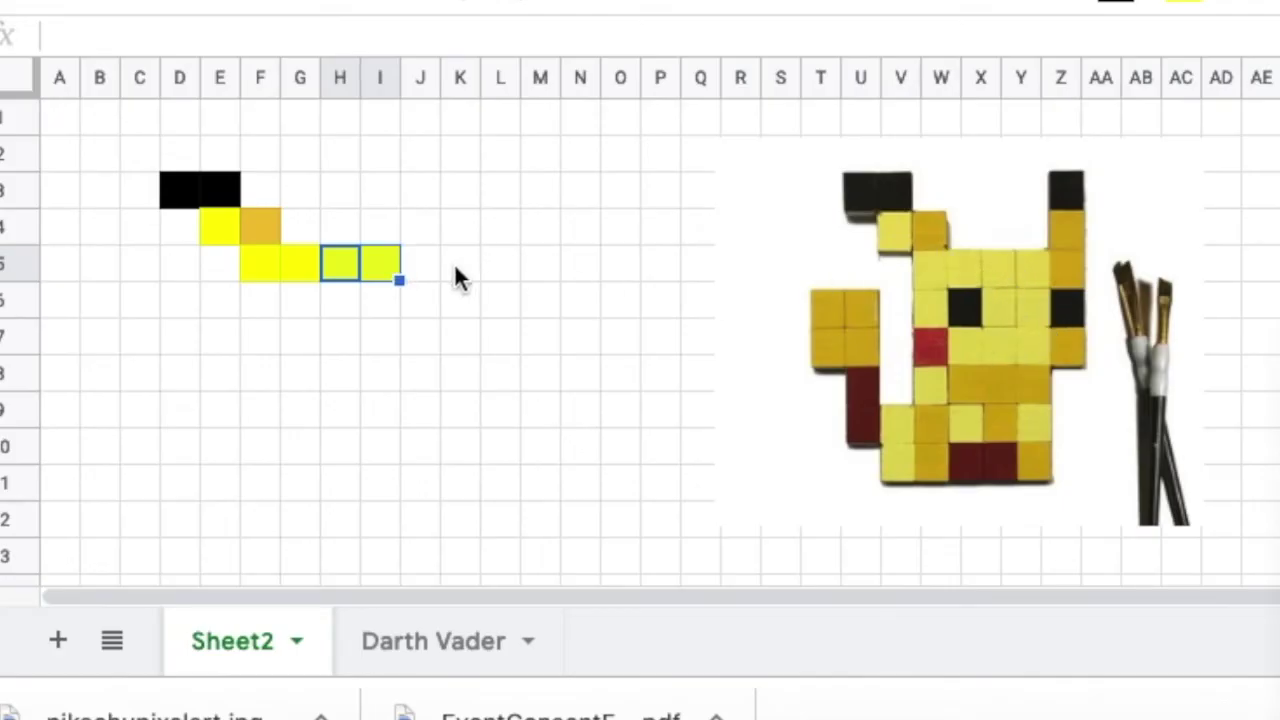
pyautogui.moveTo(399, 280); pyautogui.dragTo(400, 340)
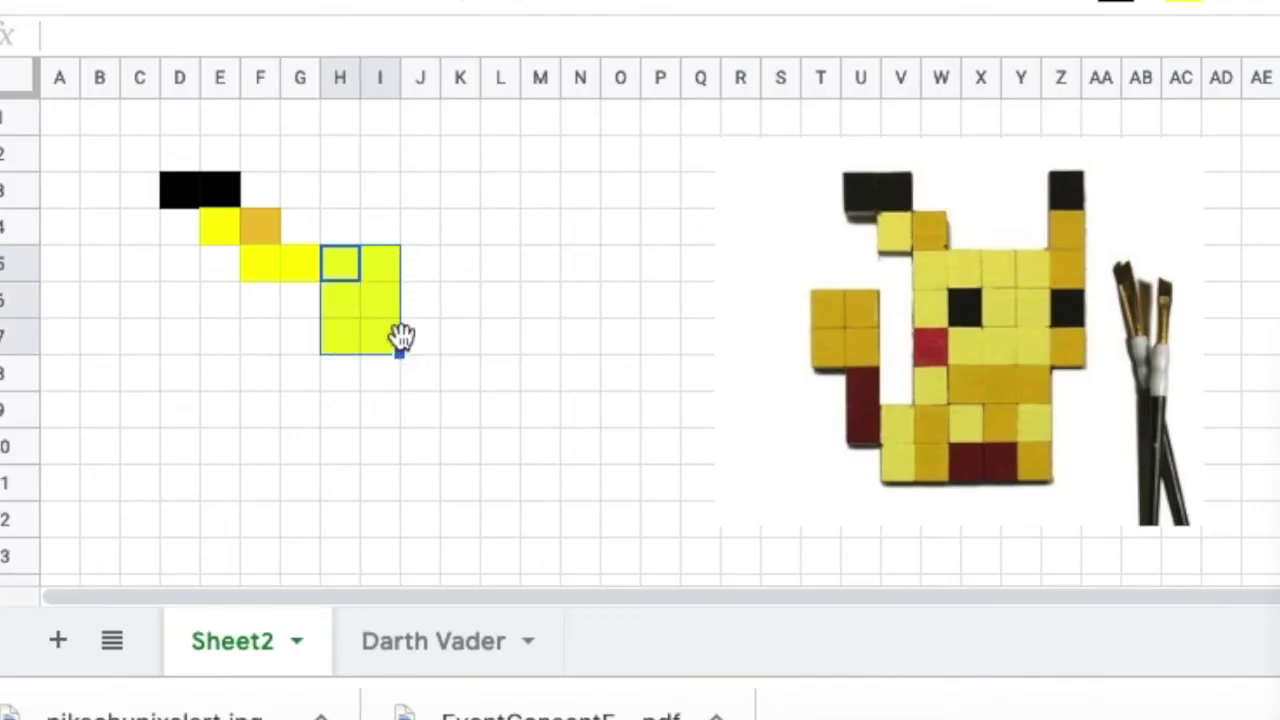
pyautogui.click(472, 384)
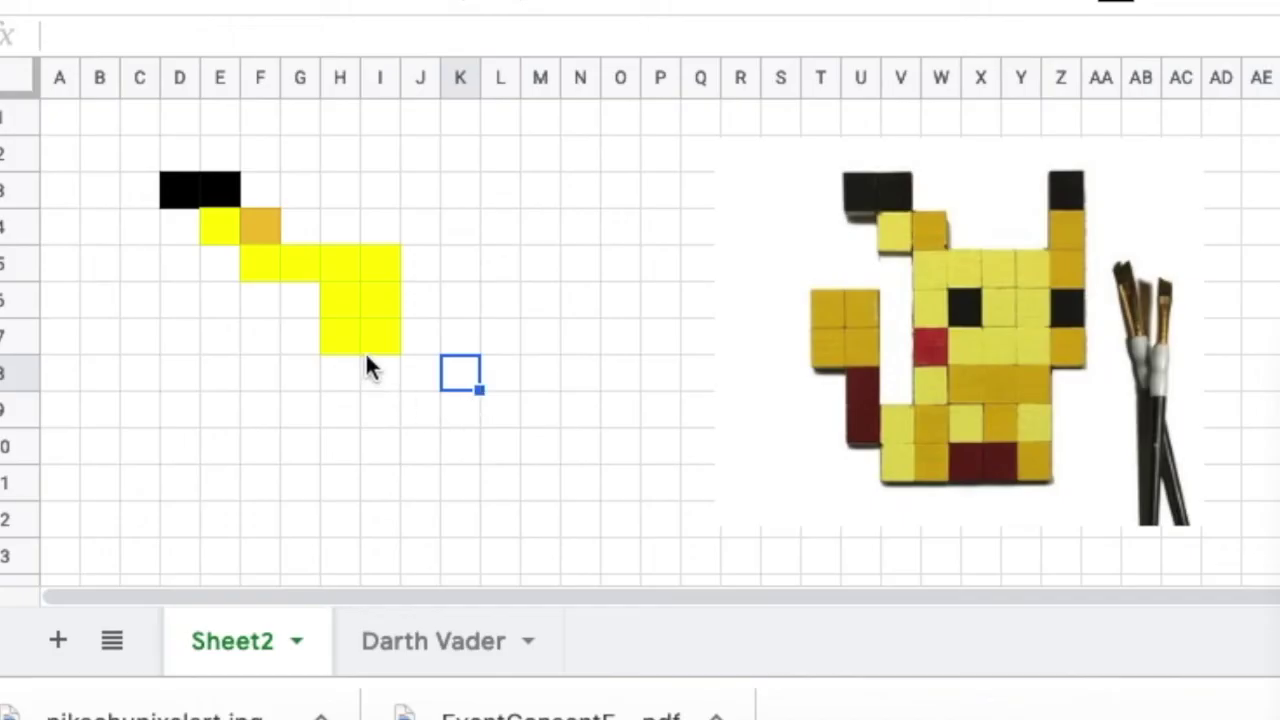
# Autofill the yellow cell H7 into G7 and paste yellow into F8 to match the picture's lower face
pyautogui.click(341, 336)
pyautogui.moveTo(358, 351); pyautogui.dragTo(294, 351)
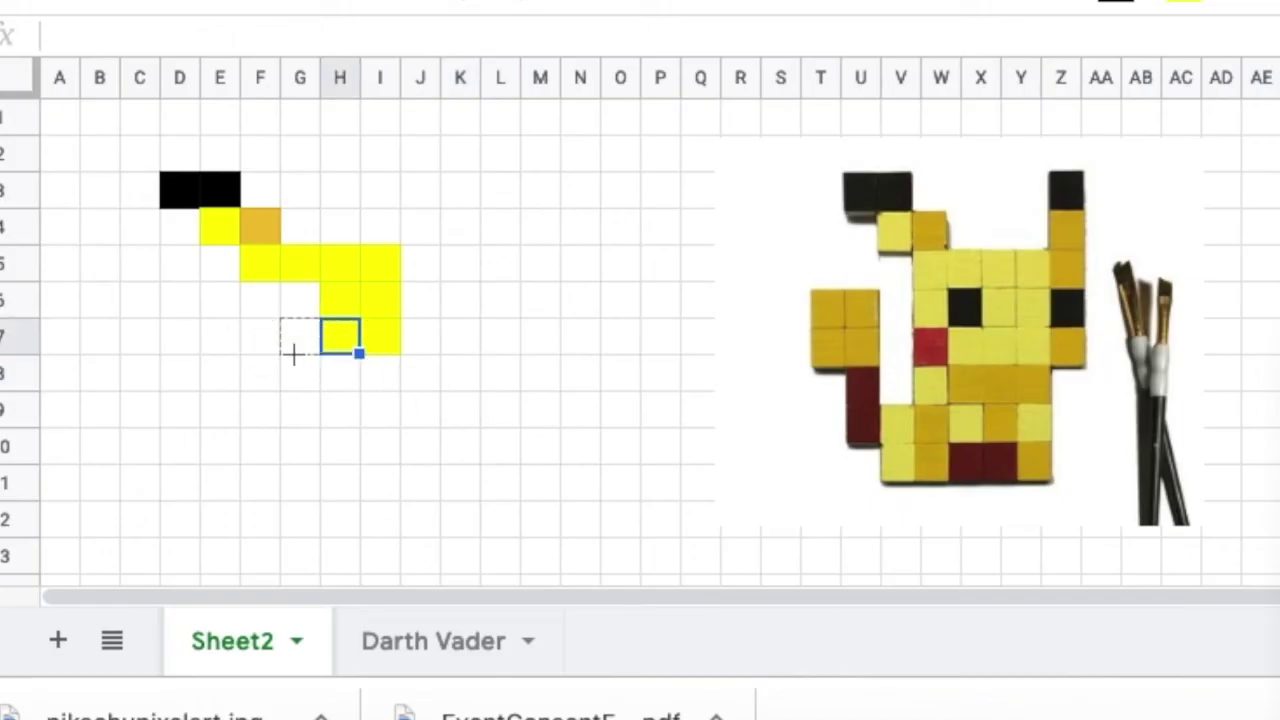
pyautogui.press('Left')
pyautogui.press('Left')
pyautogui.press('Down')
pyautogui.hotkey('ctrl', 'v')
# Paste the yellow cell into G9, I9 and the range E9:E10 to match the picture's body
pyautogui.press('Down')
pyautogui.press('Right')
pyautogui.hotkey('ctrl', 'v')
pyautogui.press('Right')
pyautogui.press('Right')
pyautogui.hotkey('ctrl', 'v')
pyautogui.moveTo(238, 443); pyautogui.dragTo(222, 410)
pyautogui.hotkey('ctrl', 'v')
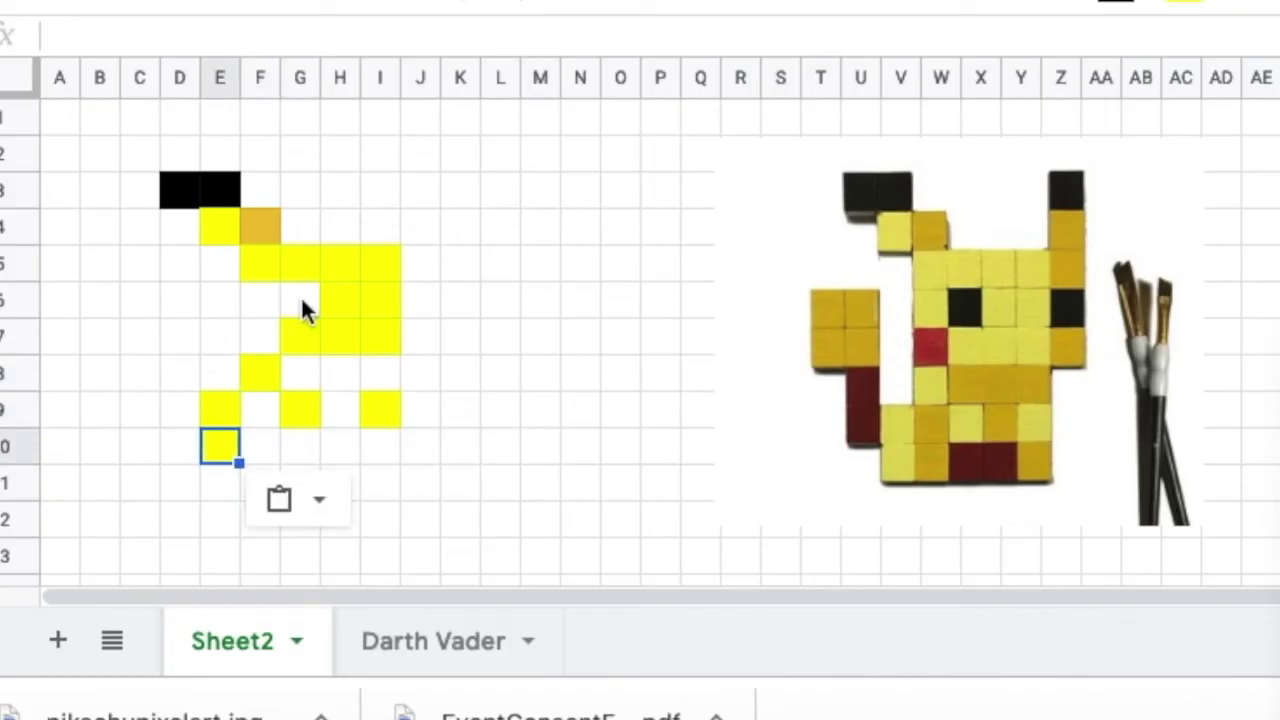
# Copy the orange cell F4 and paste it into C6:D7 for the tail and J4:J5 and J7 for the head's shaded edge
pyautogui.click(260, 226)
pyautogui.hotkey('ctrl', 'c')
pyautogui.moveTo(180, 336); pyautogui.dragTo(140, 300)
pyautogui.hotkey('ctrl', 'v')
pyautogui.moveTo(420, 228); pyautogui.dragTo(420, 262)
pyautogui.hotkey('ctrl', 'v')
pyautogui.click(417, 332)
pyautogui.hotkey('ctrl', 'v')
# Paste the copied orange cell into G8:I8, H9, F9:F10 and I10 to shade the body
pyautogui.moveTo(300, 372); pyautogui.dragTo(380, 372)
pyautogui.hotkey('ctrl', 'v')
pyautogui.moveTo(260, 408); pyautogui.dragTo(260, 451)
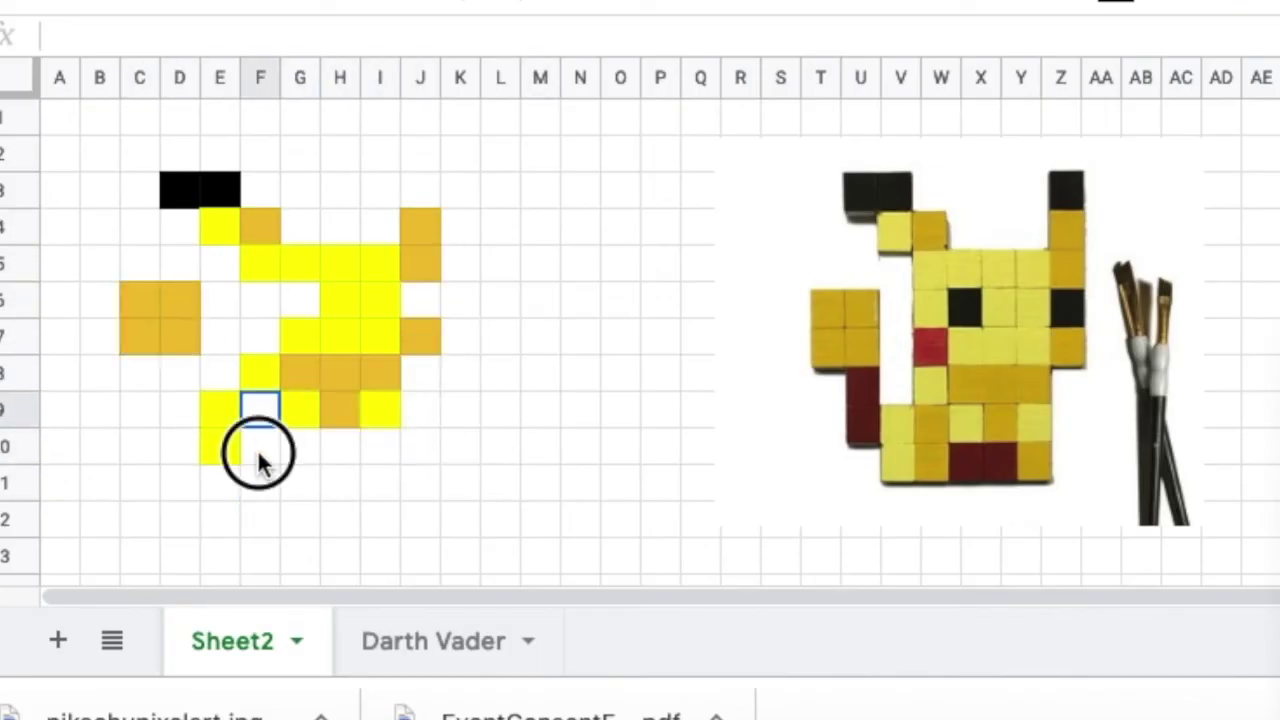
pyautogui.hotkey('ctrl', 'v')
# Paste a yellow cell into F6 to complete the edge of the face
pyautogui.click(254, 299)
pyautogui.click(257, 268)
pyautogui.click(260, 299)
pyautogui.hotkey('ctrl', 'v')
# Copy the black cell E3 and paste it into J3 for the second ear tip and G6 and J6 for the eyes
pyautogui.click(220, 189)
pyautogui.hotkey('ctrl', 'c')
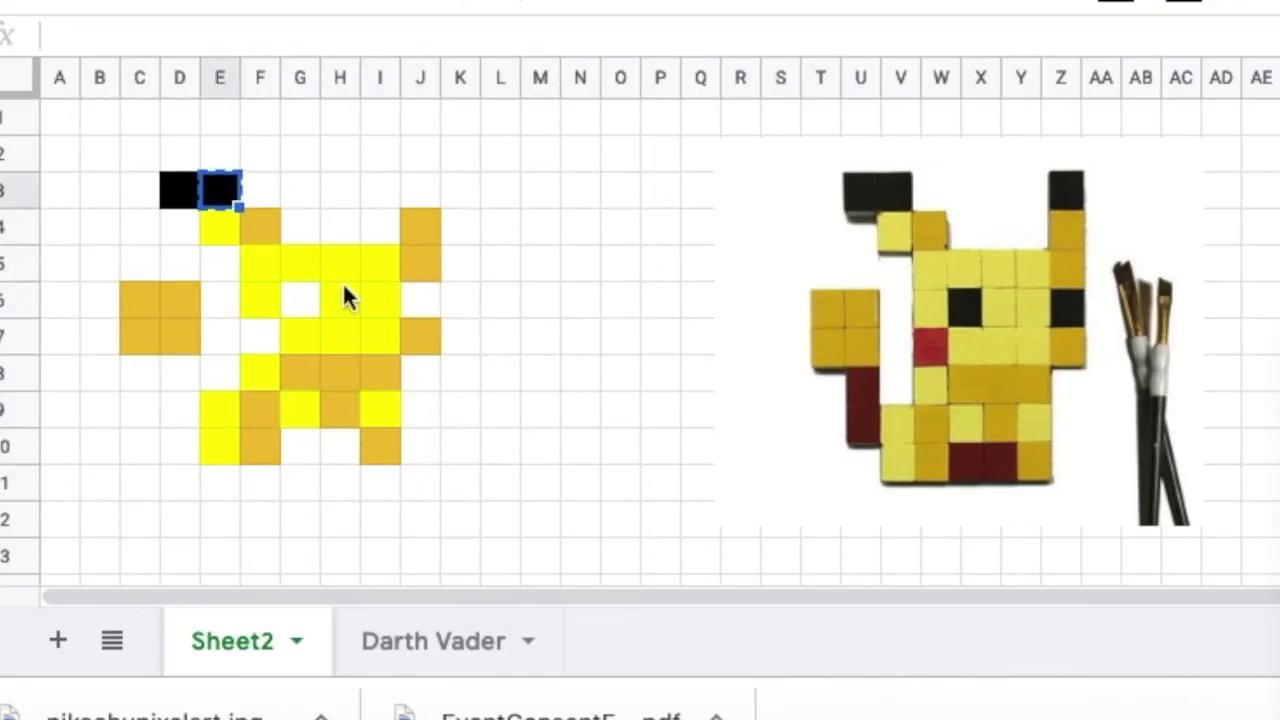
pyautogui.click(420, 189)
pyautogui.hotkey('ctrl', 'v')
# Fill G10:H10 and the tail base D8:D9 with dark red, and the cheek cell F7 with red
pyautogui.moveTo(300, 447); pyautogui.dragTo(340, 447)
pyautogui.click(1185, 2)
pyautogui.click(1203, 150)
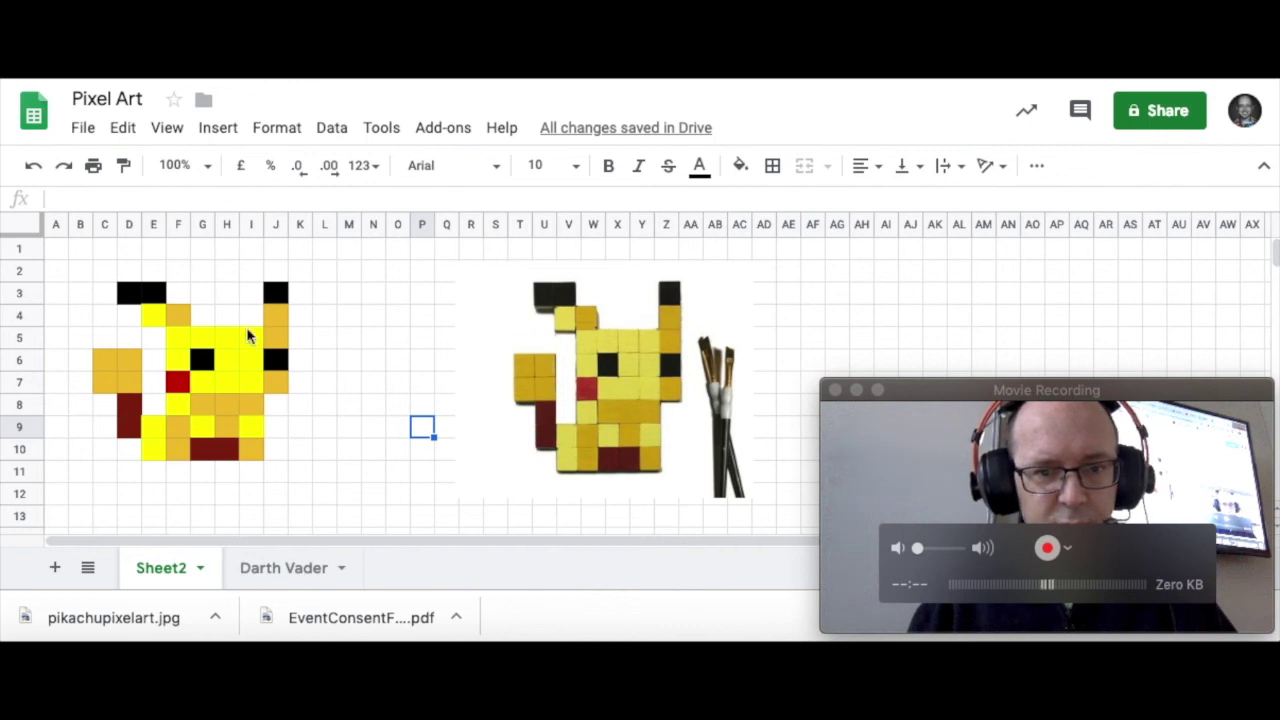
# Select the whole of Sheet2 and narrow all its columns together to make the pixel-art cells more square
pyautogui.click(20, 232)
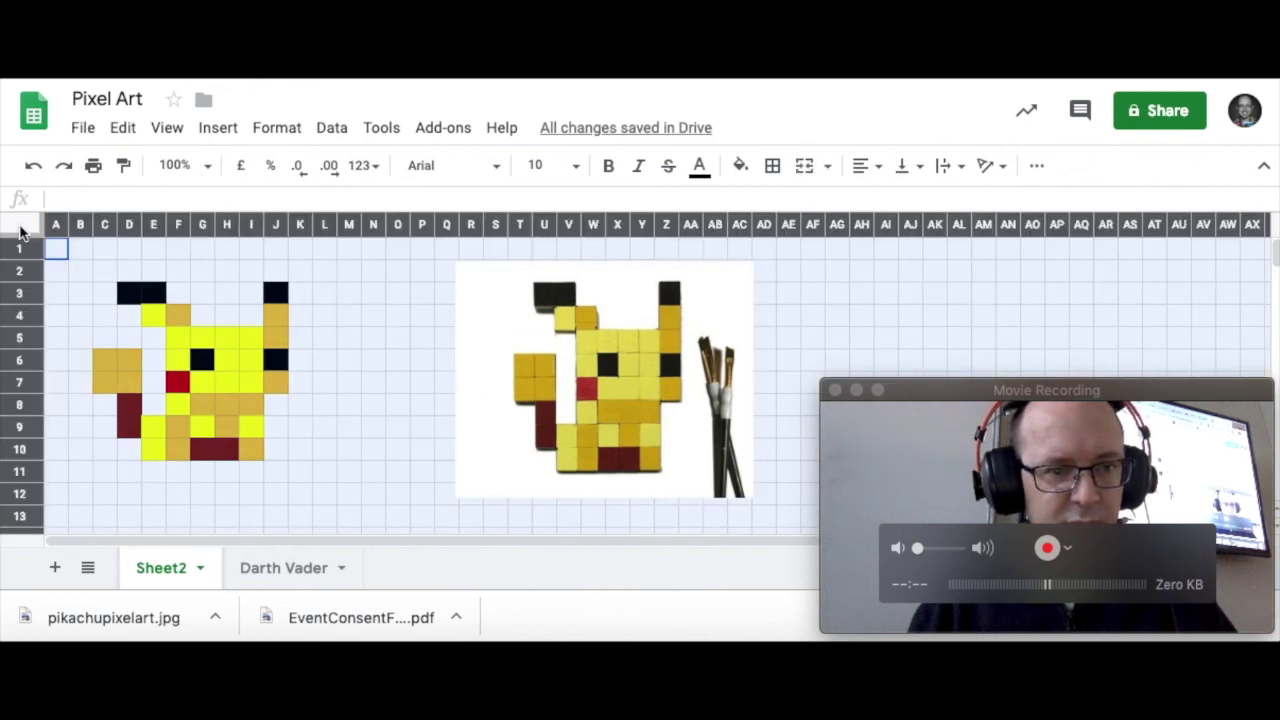
pyautogui.moveTo(288, 225); pyautogui.dragTo(285, 225)
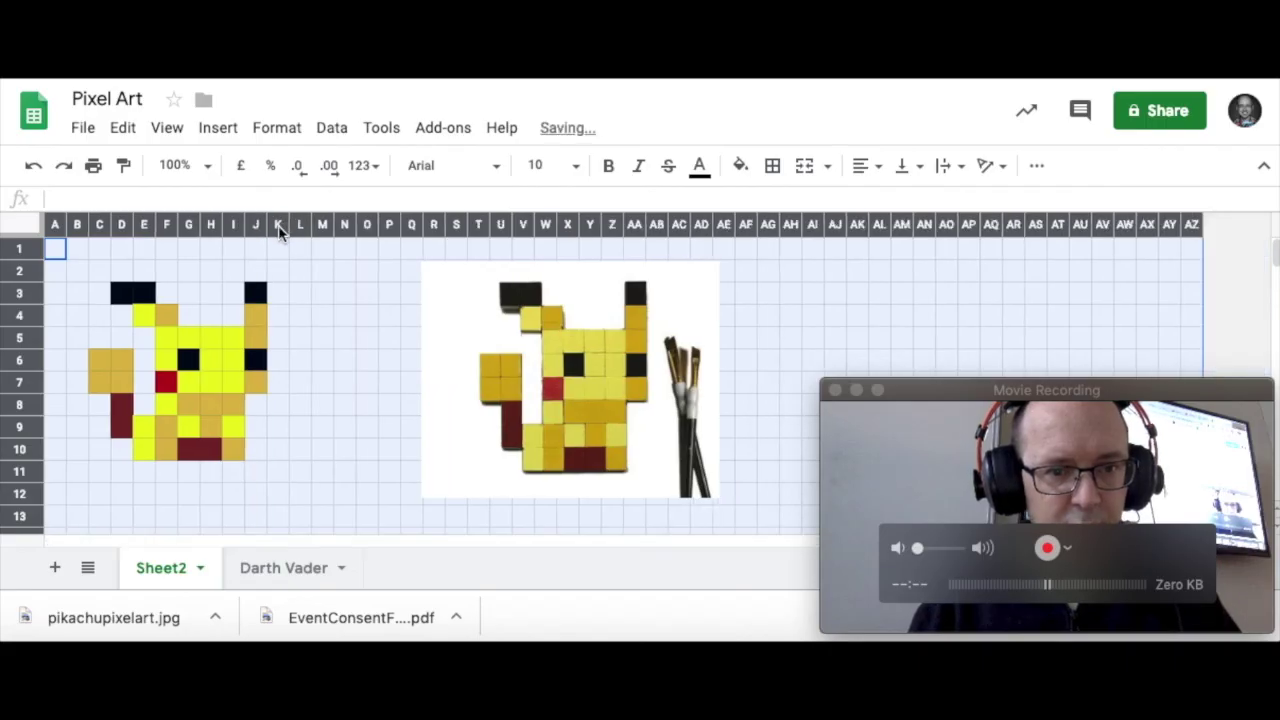
pyautogui.moveTo(266, 227); pyautogui.dragTo(264, 226)
pyautogui.click(309, 346)
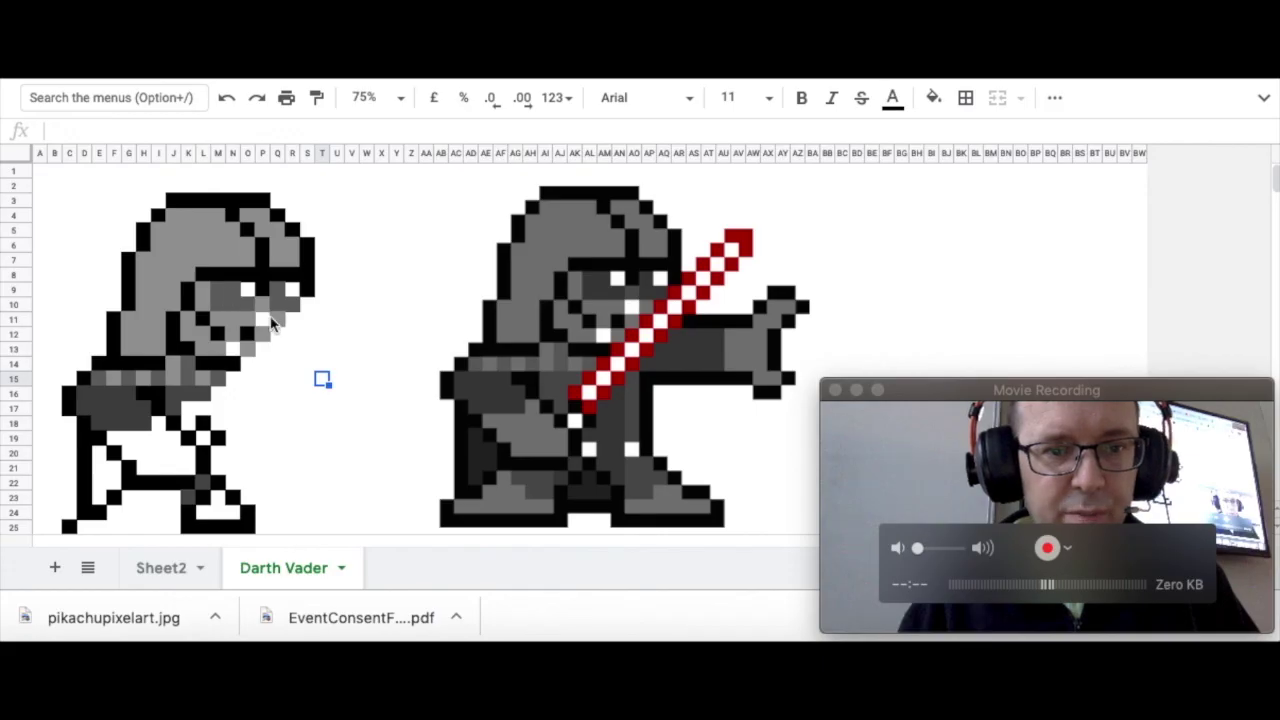
# Compare the partly finished Darth Vader pixel art with its reference picture on the Darth Vader sheet
pyautogui.click(292, 380)
pyautogui.click(351, 320)
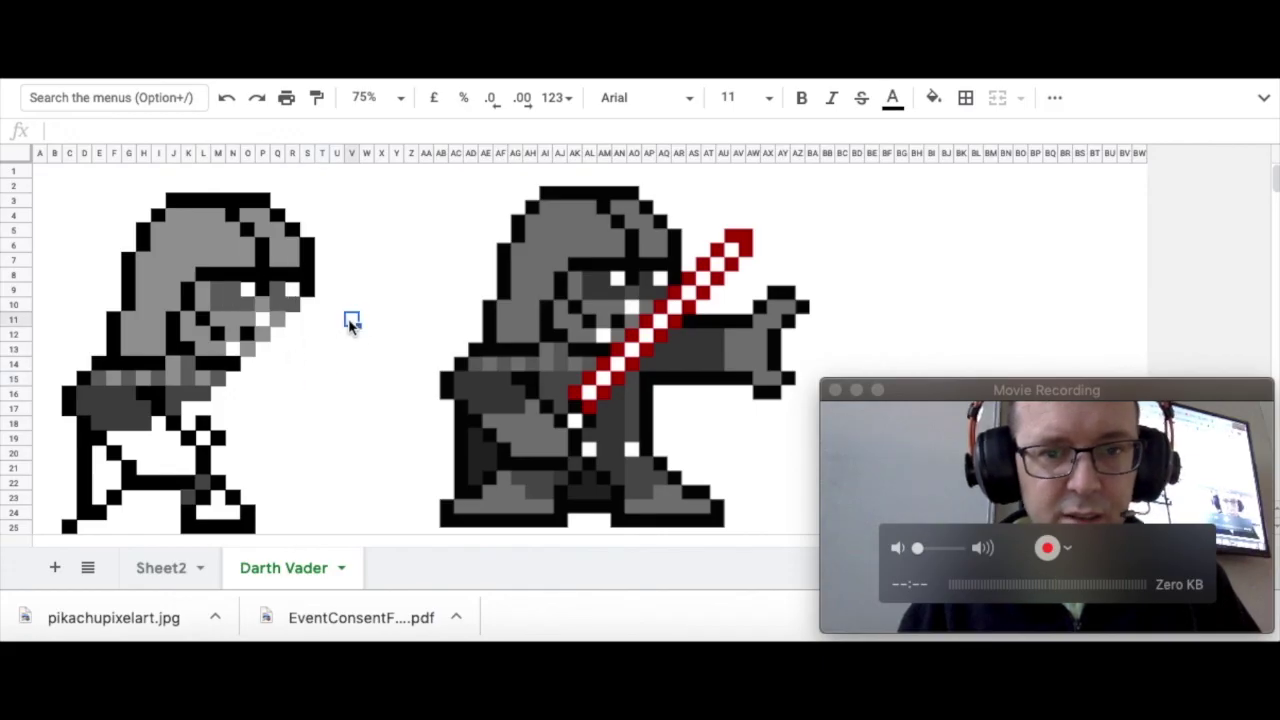
pyautogui.click(366, 366)
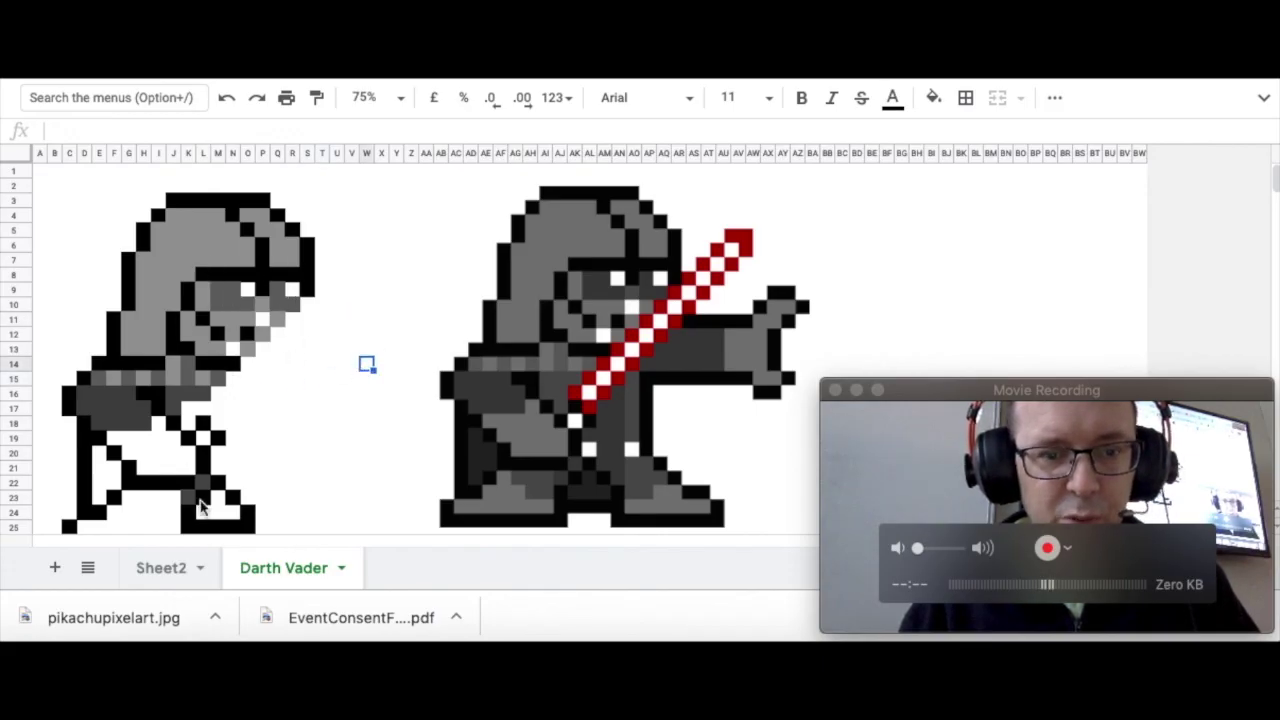
pyautogui.click(168, 567)
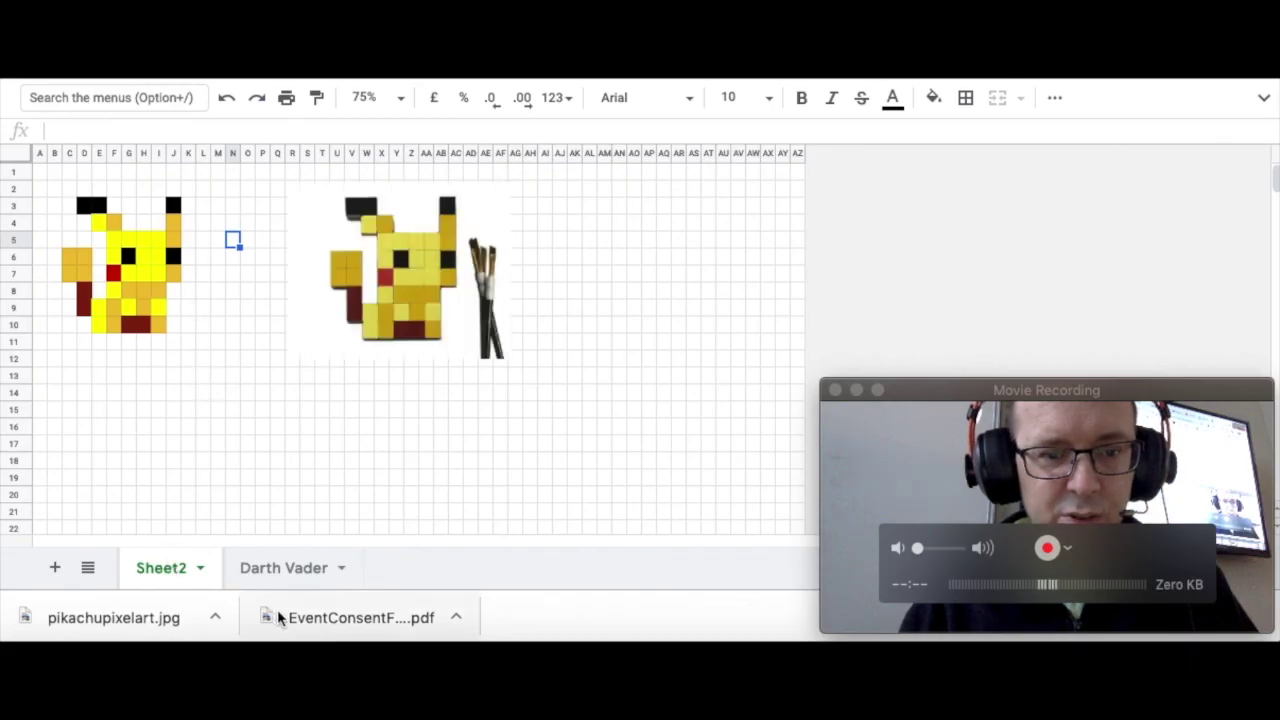
pyautogui.click(285, 568)
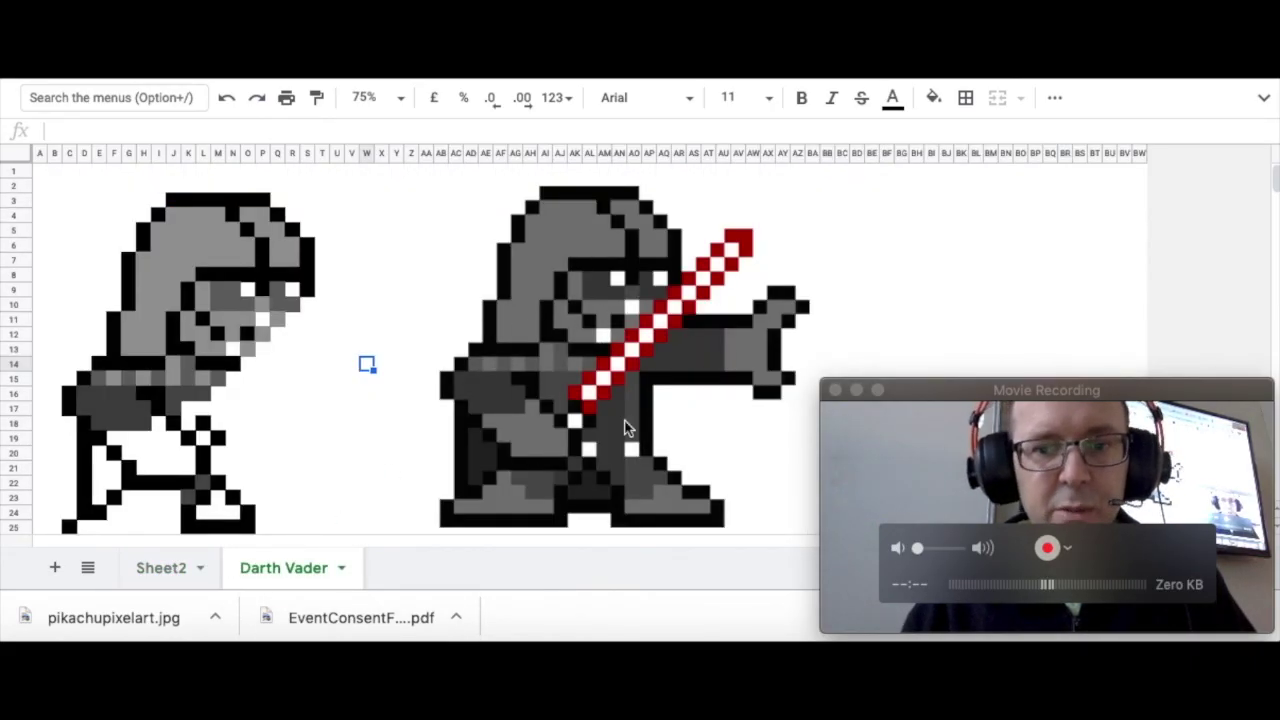
pyautogui.click(352, 381)
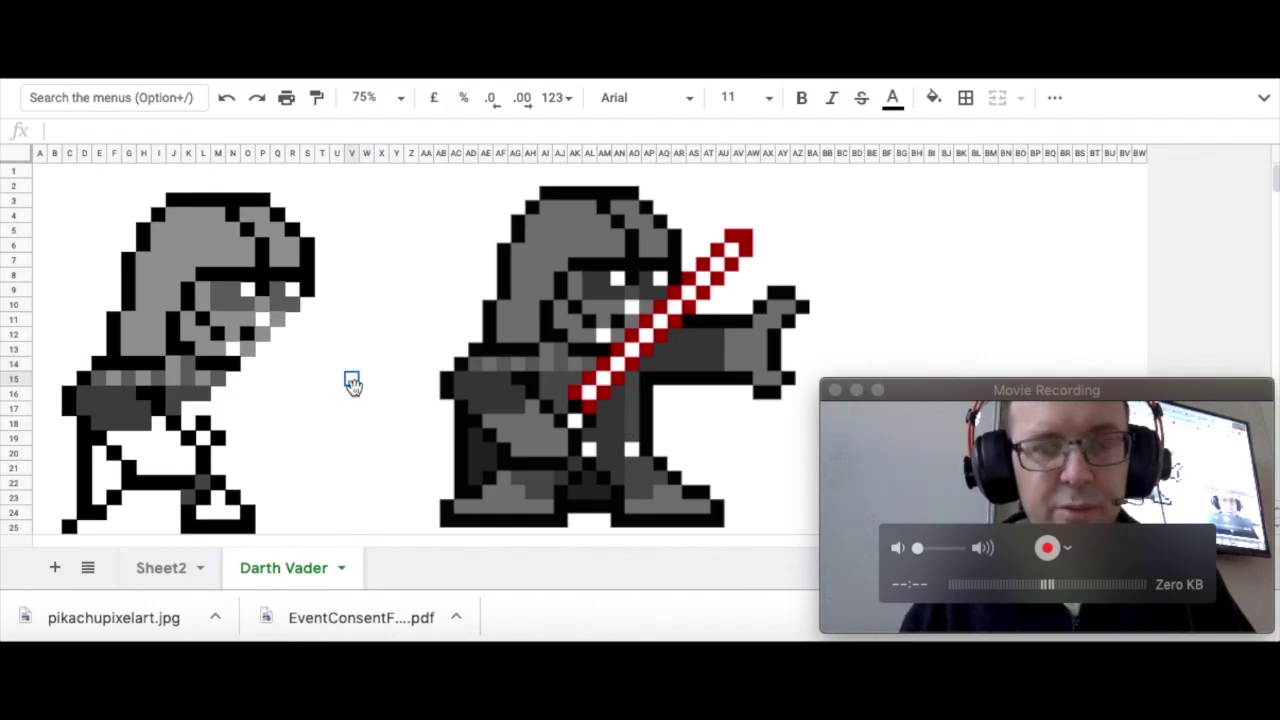
pyautogui.click(381, 363)
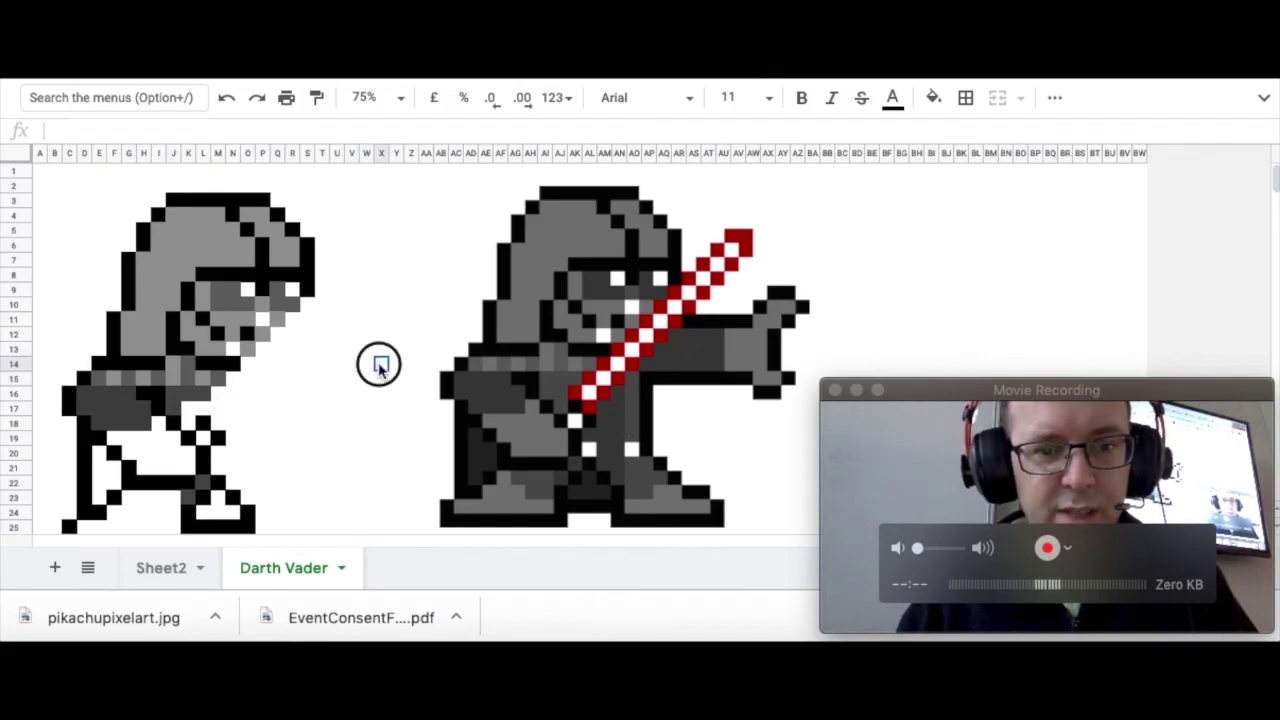
pyautogui.click(411, 321)
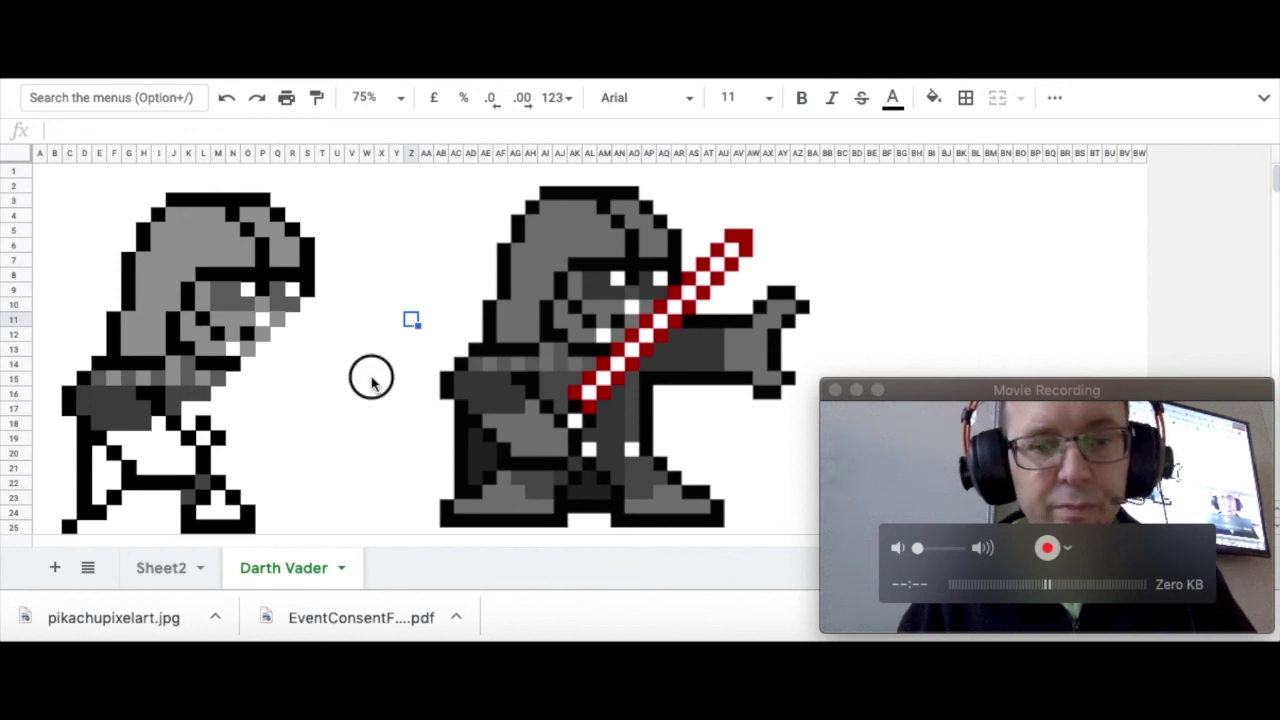
pyautogui.click(409, 348)
pyautogui.click(397, 290)
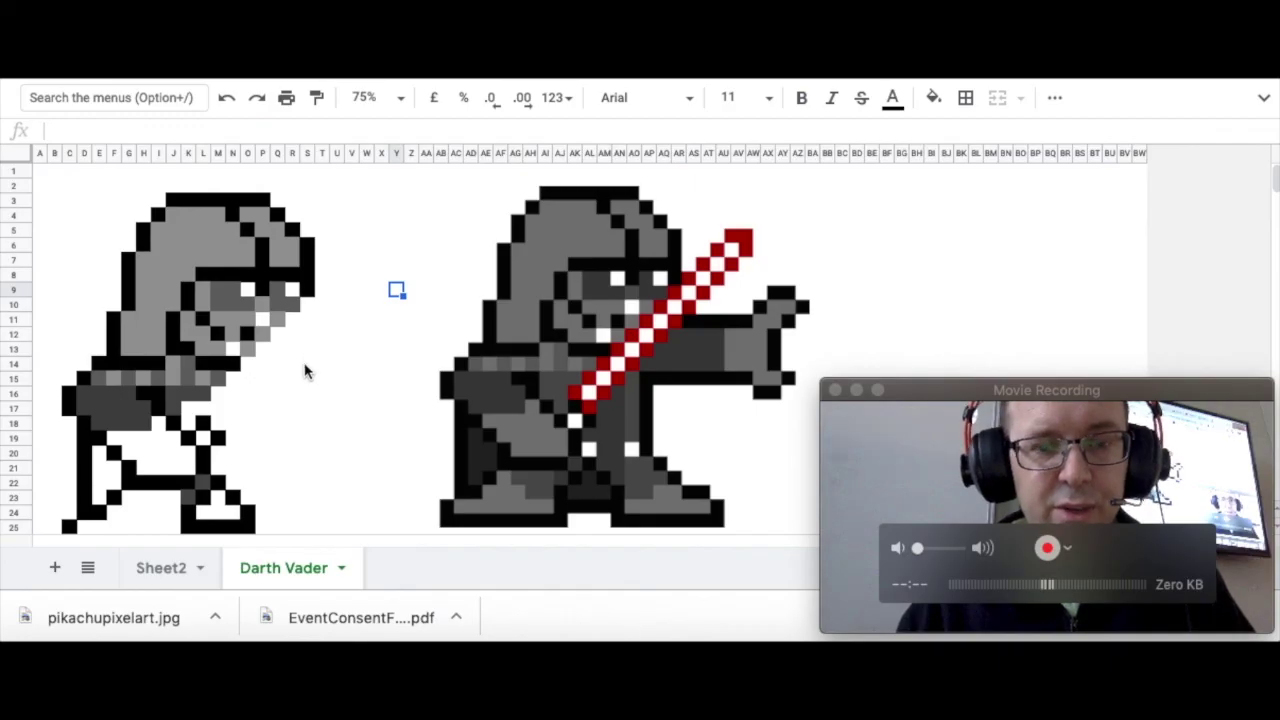
# Return to Sheet2 and set the zoom to 100% to view the Pikachu drawing
pyautogui.click(160, 567)
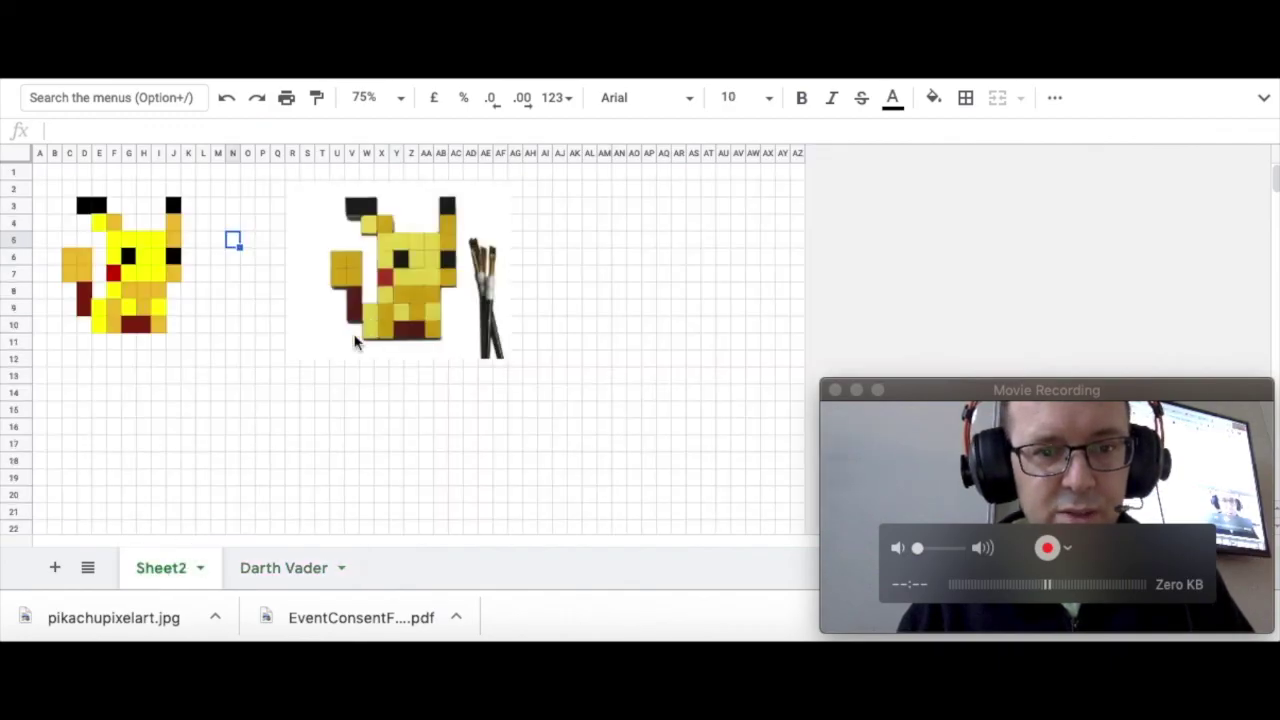
pyautogui.scroll(3, 277, 370)
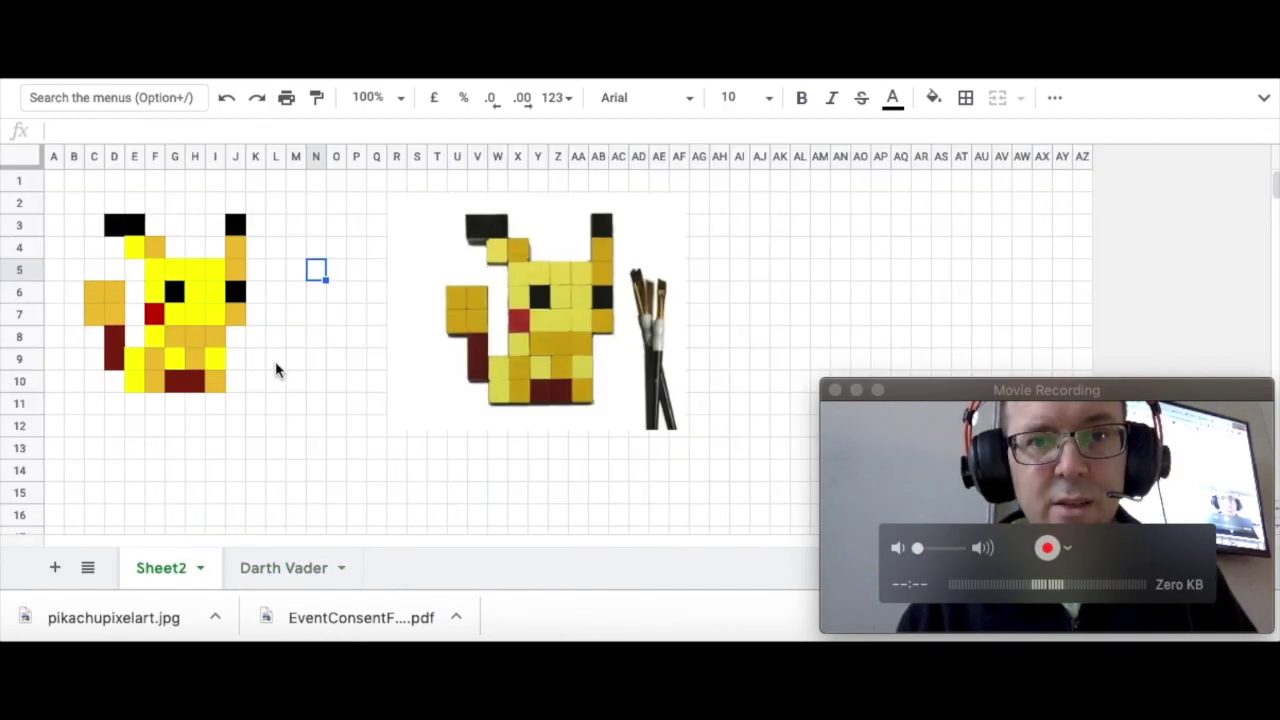